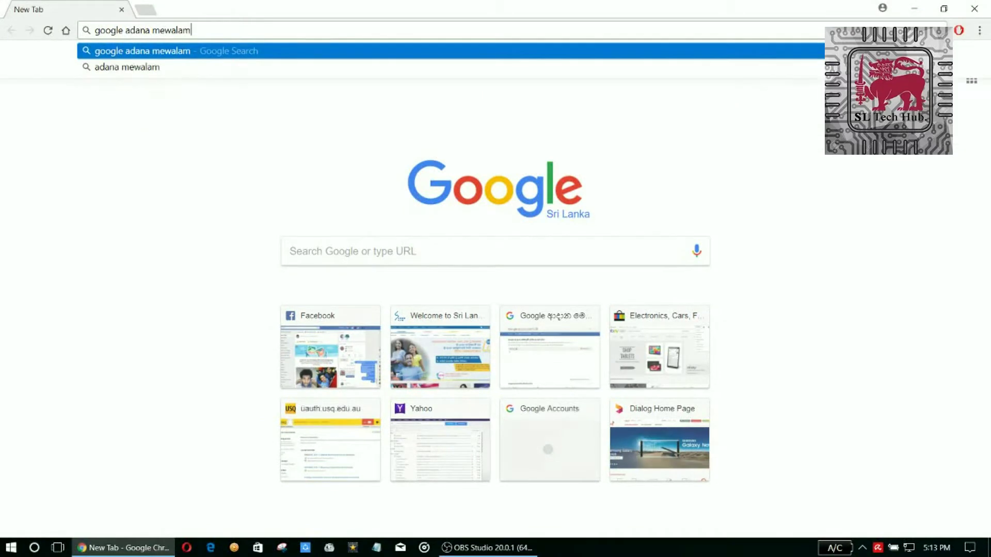
Search for 'google adana mewalam' and open the Google Input Tools try-it page.
{"action": "key", "text": "Return"}
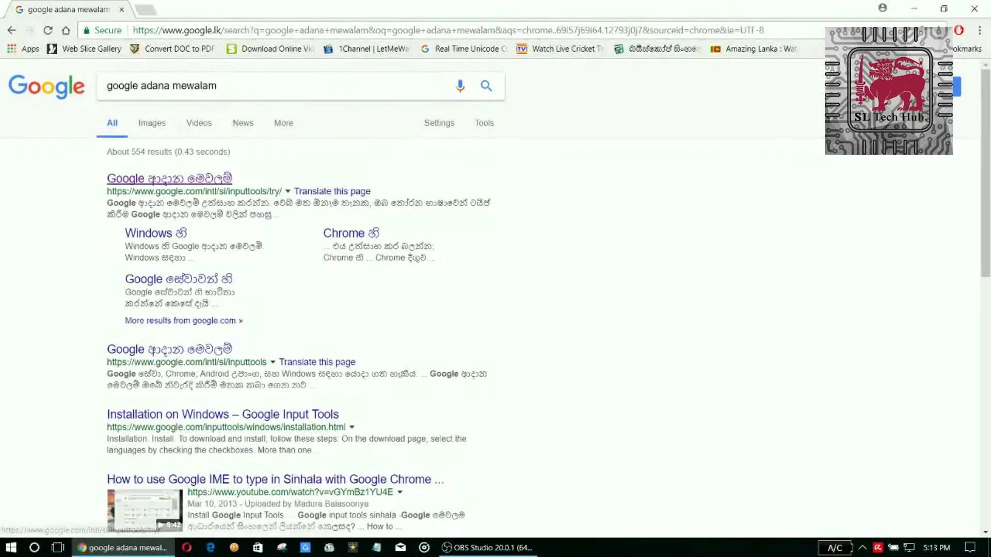
{"action": "left_click", "coordinate": [170, 179]}
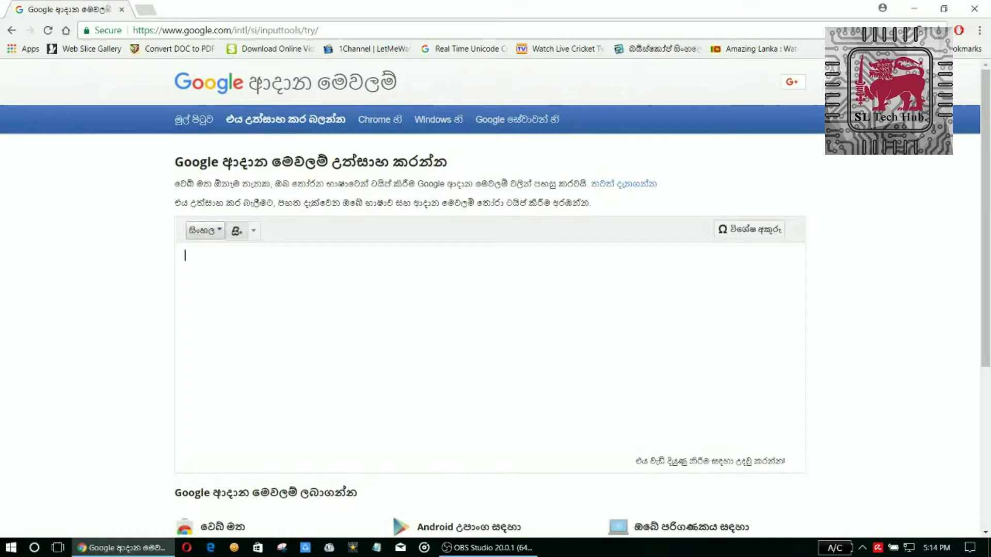
Return to the try-it page and keep Sinhala as the input language.
{"action": "key", "text": "alt+Left"}
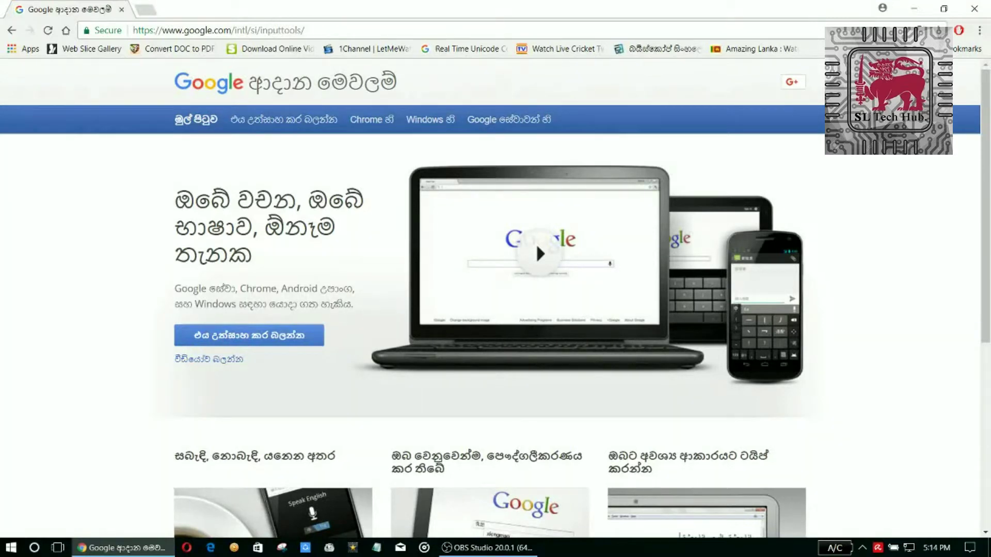
{"action": "left_click", "coordinate": [276, 330]}
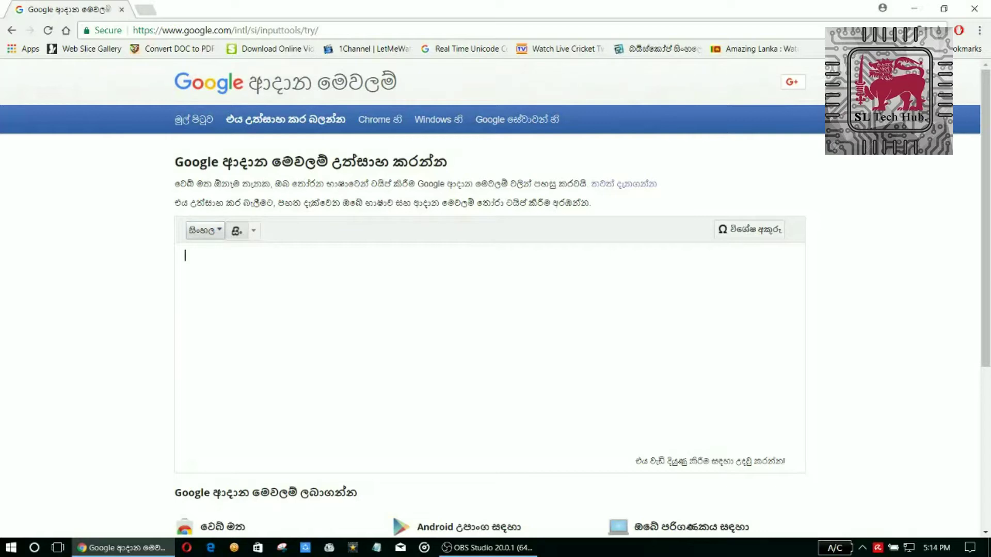
{"action": "left_click", "coordinate": [204, 230]}
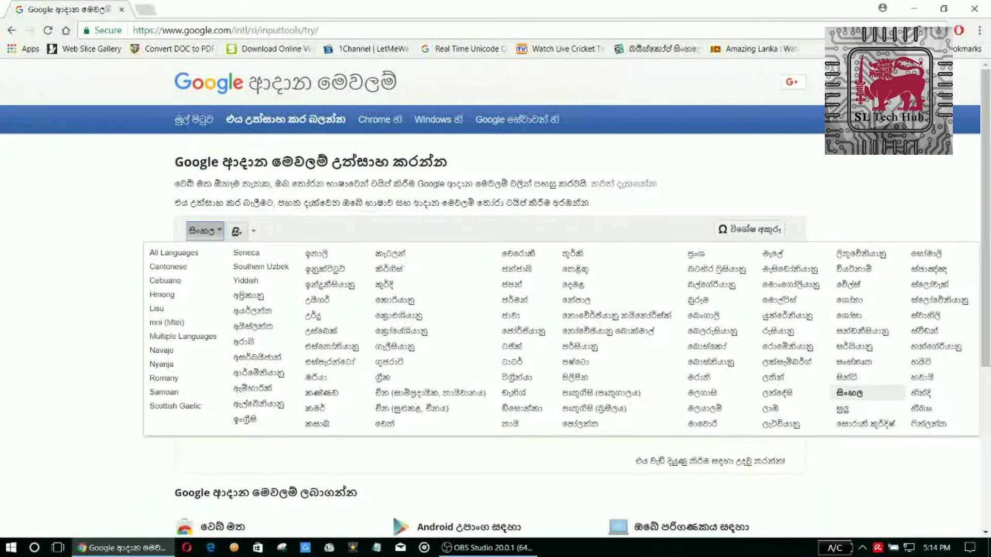
{"action": "left_click", "coordinate": [849, 393]}
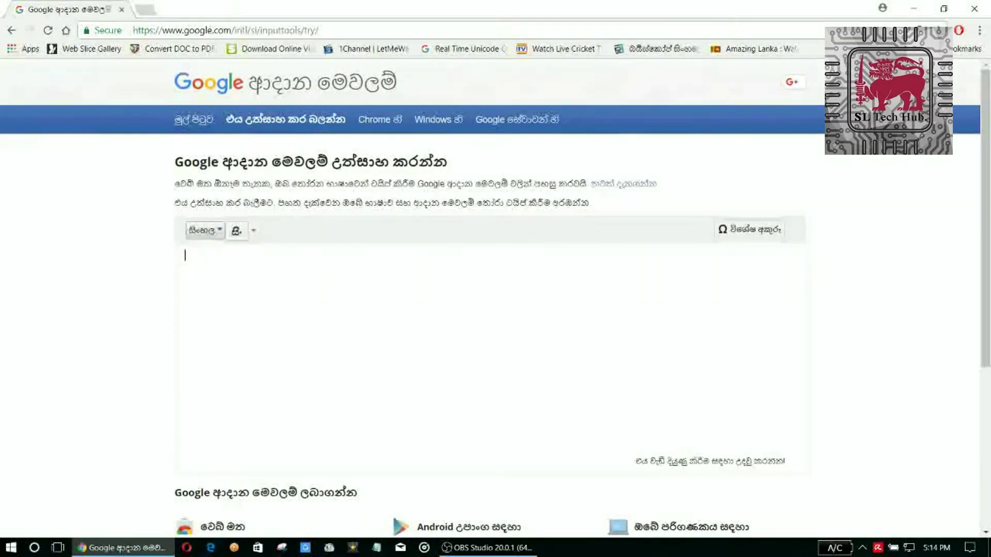
Select the phonetic Sinhala input method and bring up the Special characters dialog.
{"action": "left_click", "coordinate": [185, 255]}
{"action": "left_click", "coordinate": [253, 231]}
{"action": "key", "text": "Down"}
{"action": "key", "text": "Down"}
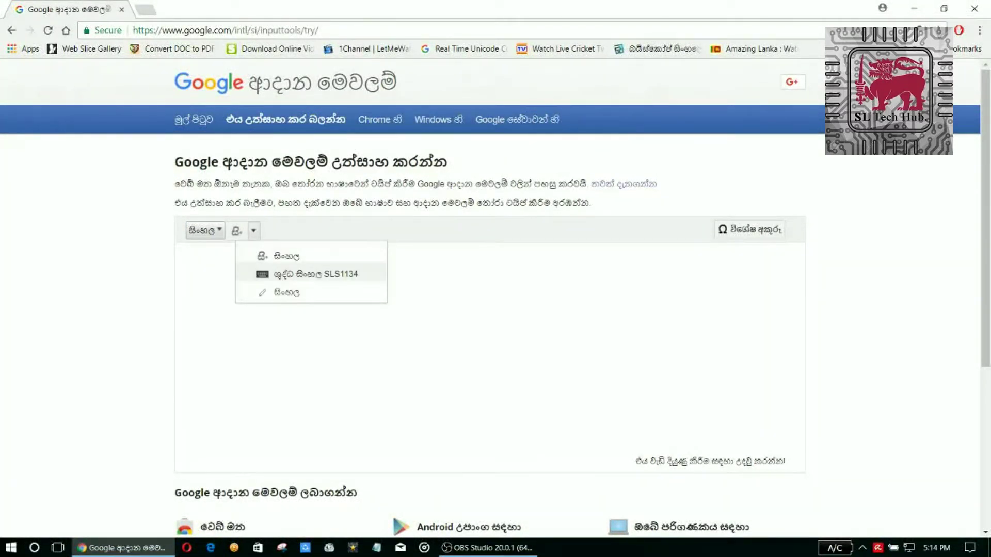
{"action": "key", "text": "Down"}
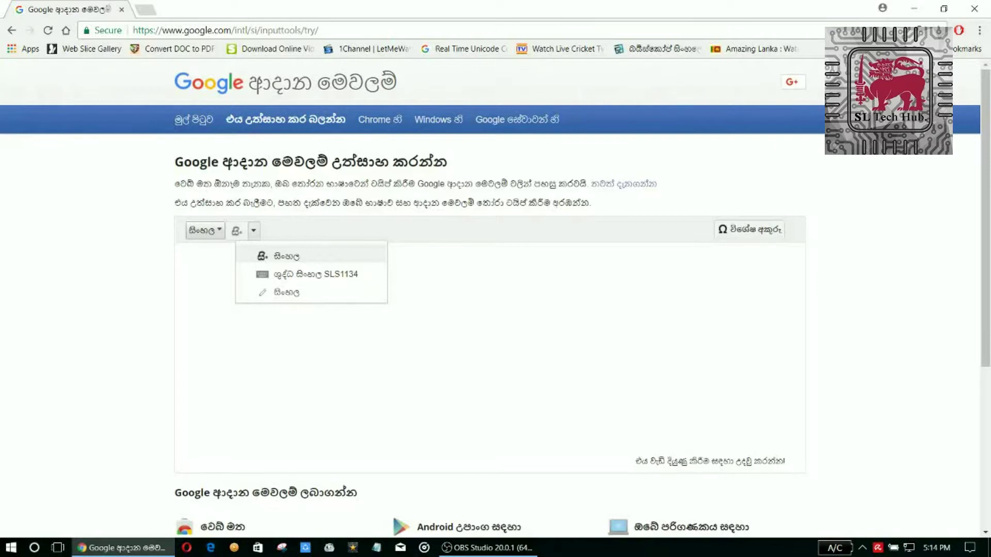
{"action": "key", "text": "Return"}
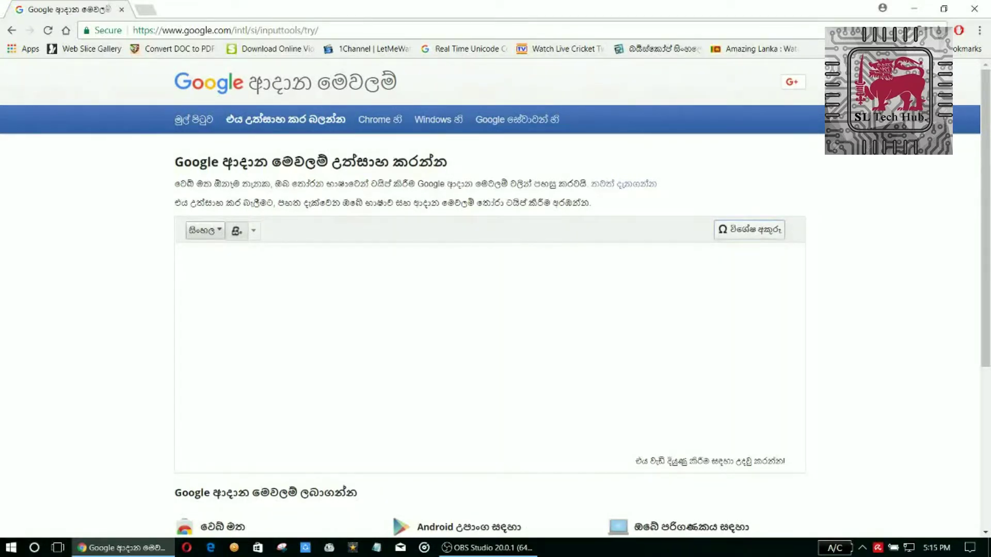
{"action": "left_click", "coordinate": [749, 229]}
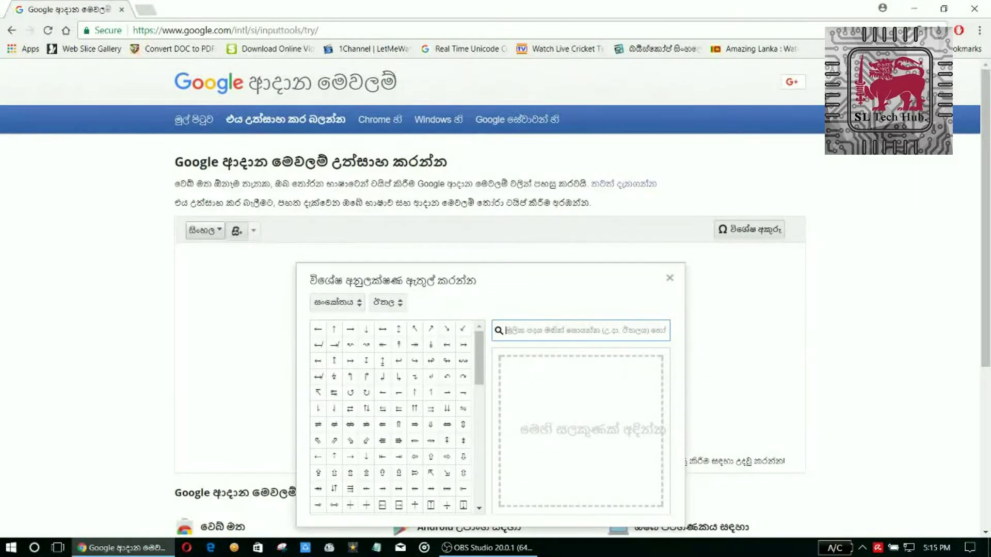
Sketch in the handwriting pad, switch the dialog to Search results, then close it.
{"action": "mouse_move", "coordinate": [543, 381]}
{"action": "left_mouse_down"}
{"action": "mouse_move", "coordinate": [555, 375]}
{"action": "mouse_move", "coordinate": [569, 396]}
{"action": "mouse_move", "coordinate": [549, 428]}
{"action": "mouse_move", "coordinate": [579, 429]}
{"action": "mouse_move", "coordinate": [603, 417]}
{"action": "mouse_move", "coordinate": [584, 402]}
{"action": "mouse_move", "coordinate": [596, 377]}
{"action": "left_mouse_up"}
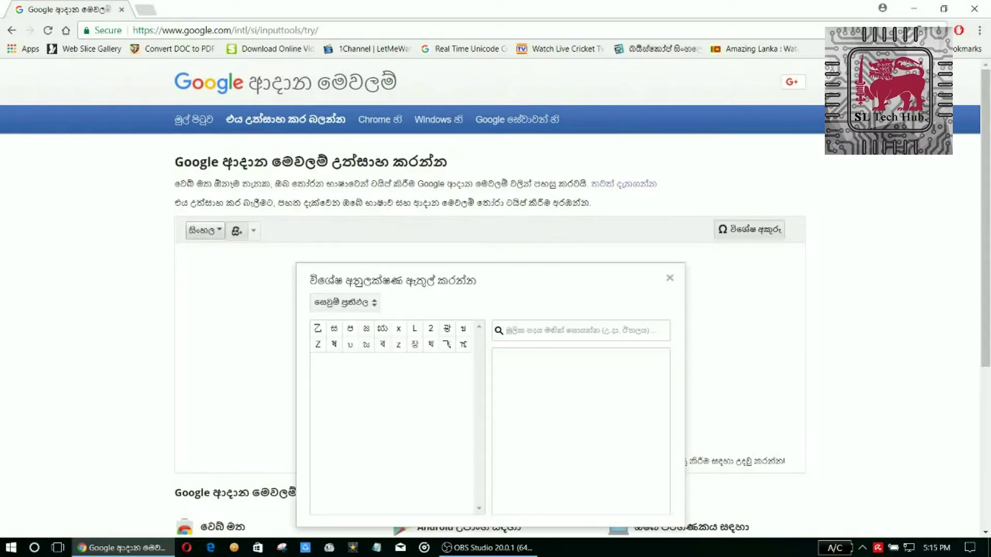
{"action": "left_click", "coordinate": [344, 303]}
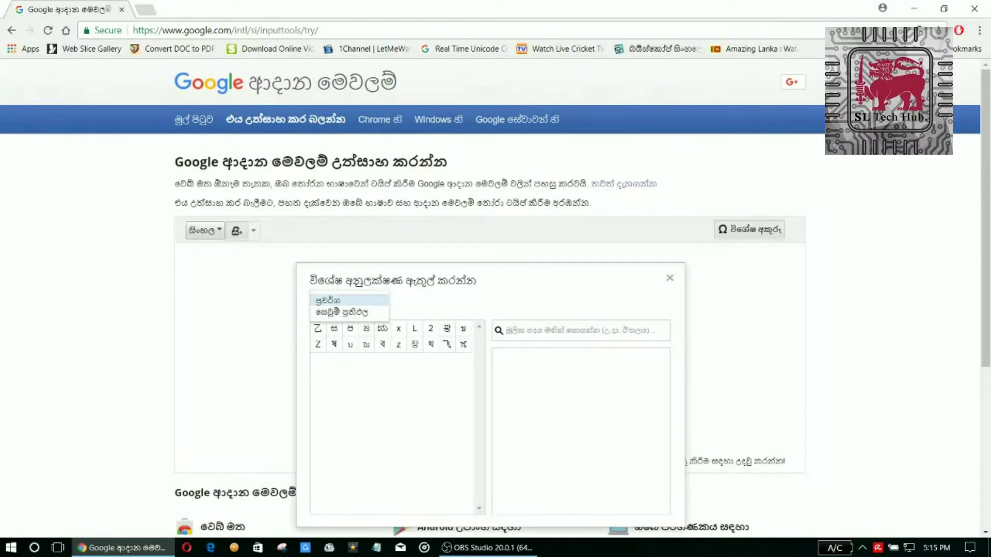
{"action": "key", "text": "Down"}
{"action": "key", "text": "Return"}
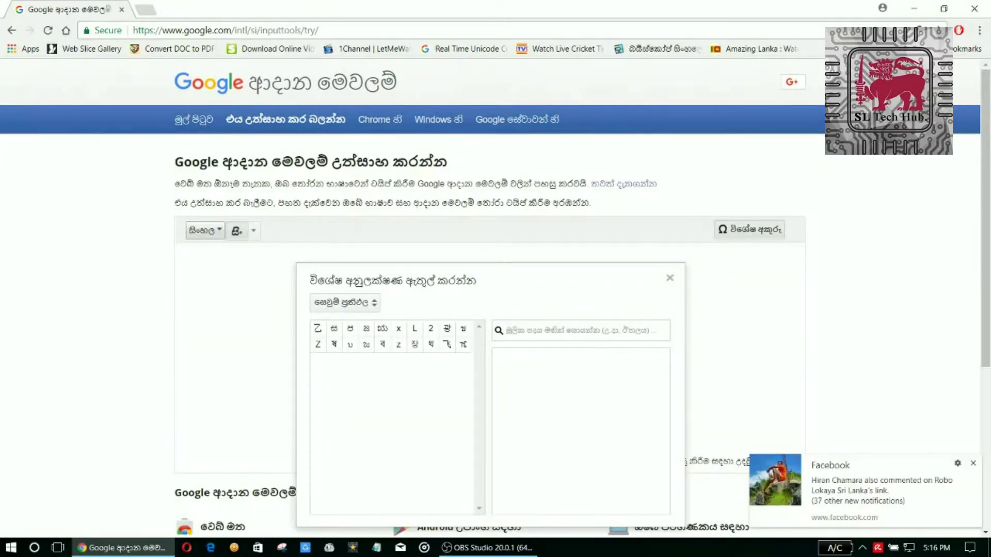
{"action": "key", "text": "Down"}
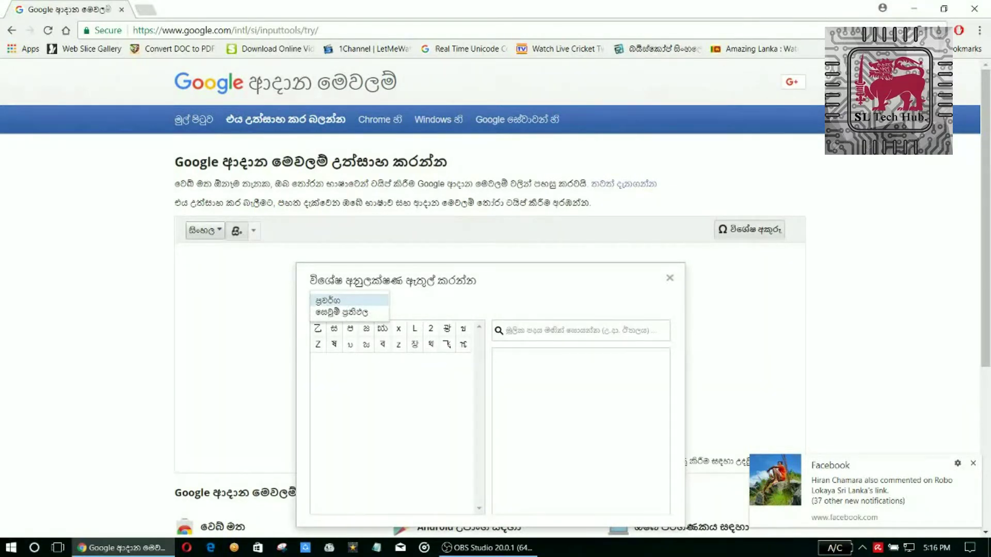
{"action": "key", "text": "Down"}
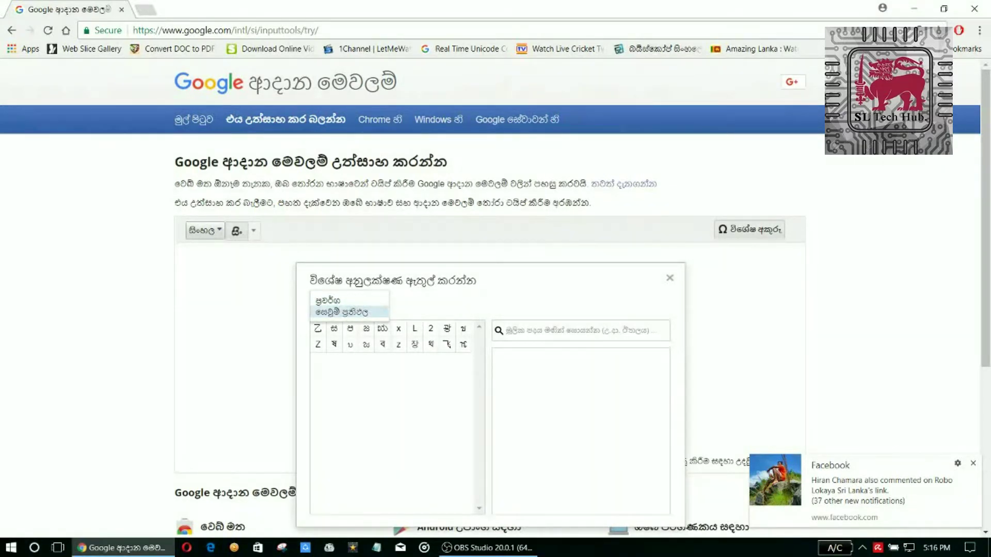
{"action": "key", "text": "Return"}
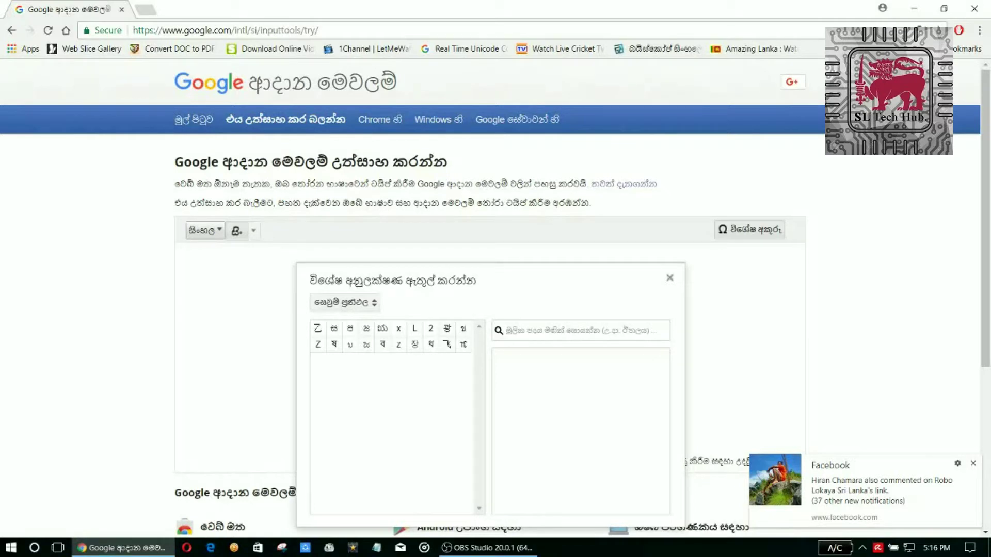
{"action": "key", "text": "Escape"}
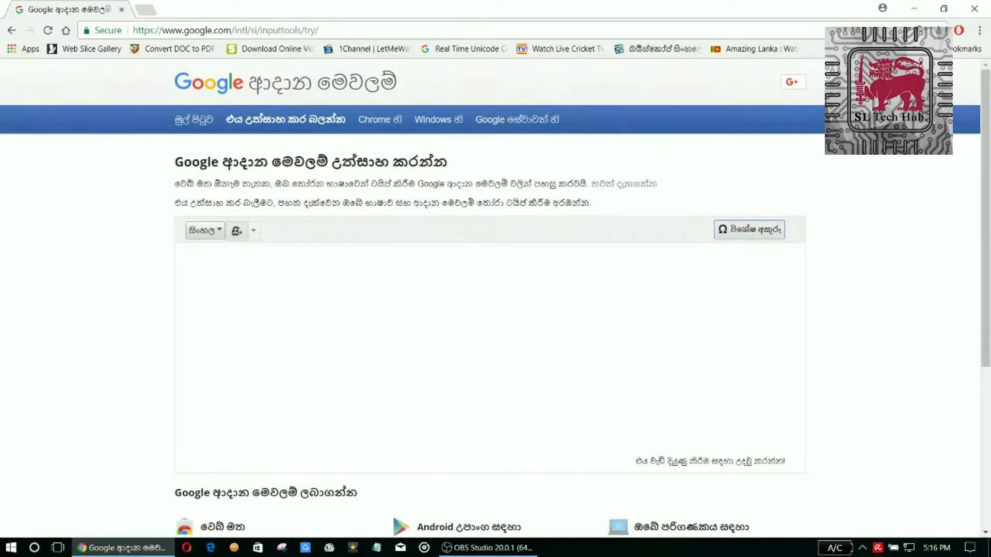
{"action": "scroll", "coordinate": [490, 284], "scroll_direction": "down", "scroll_amount": 3}
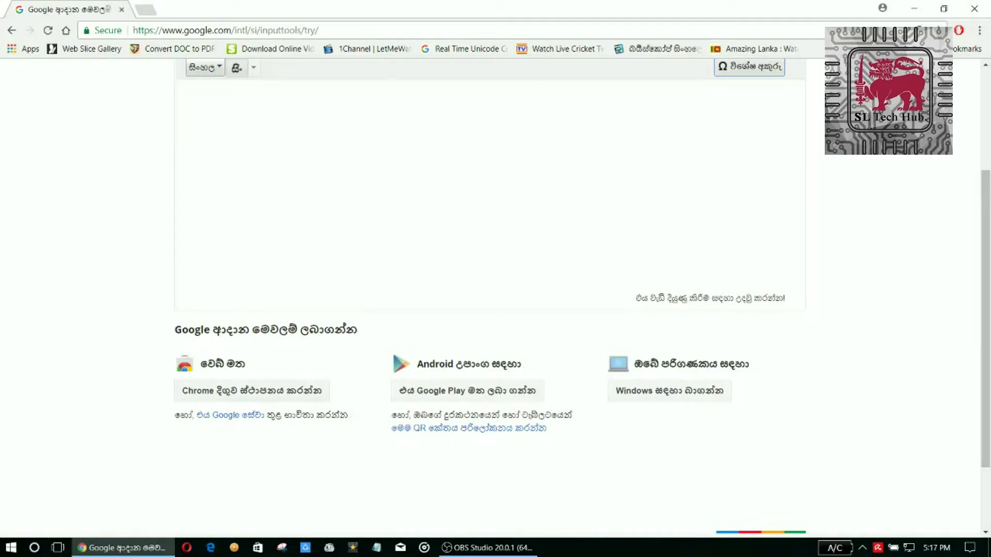
{"action": "scroll", "coordinate": [495, 297], "scroll_direction": "up", "scroll_amount": 3}
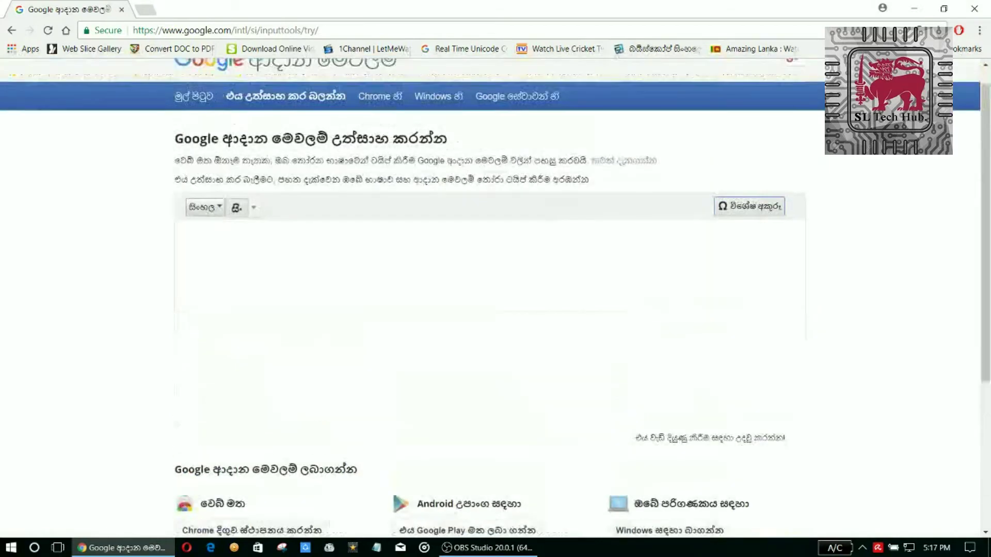
{"action": "left_click", "coordinate": [185, 255]}
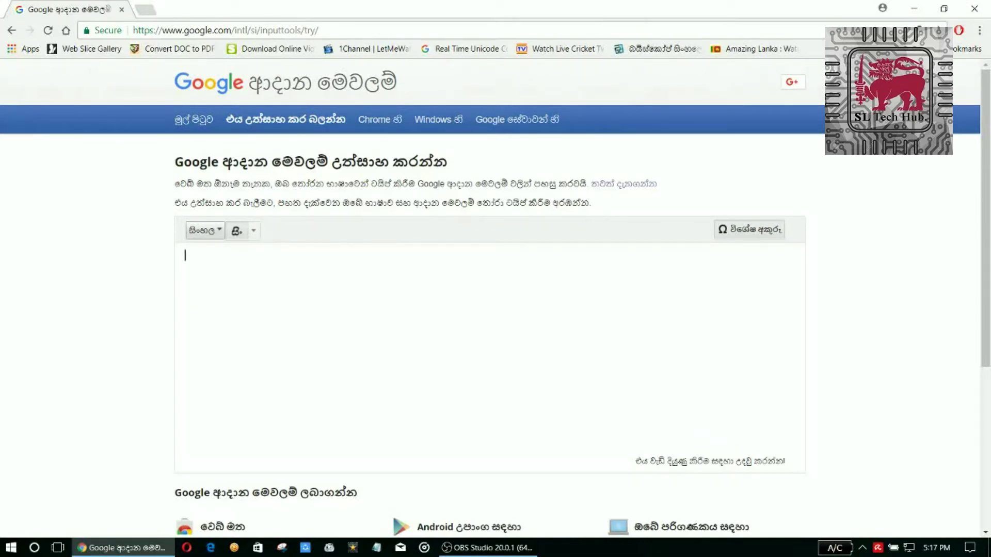
Type the first Sinhala sentence, 'mage nama' followed by the writer's first name and surname.
{"action": "type", "text": "ma"}
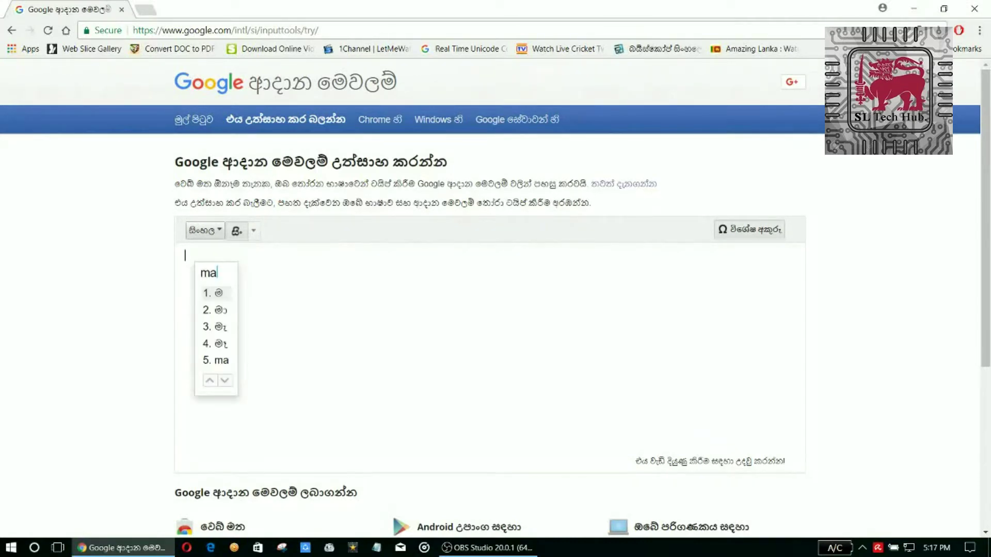
{"action": "key", "text": "BackSpace"}
{"action": "key", "text": "BackSpace"}
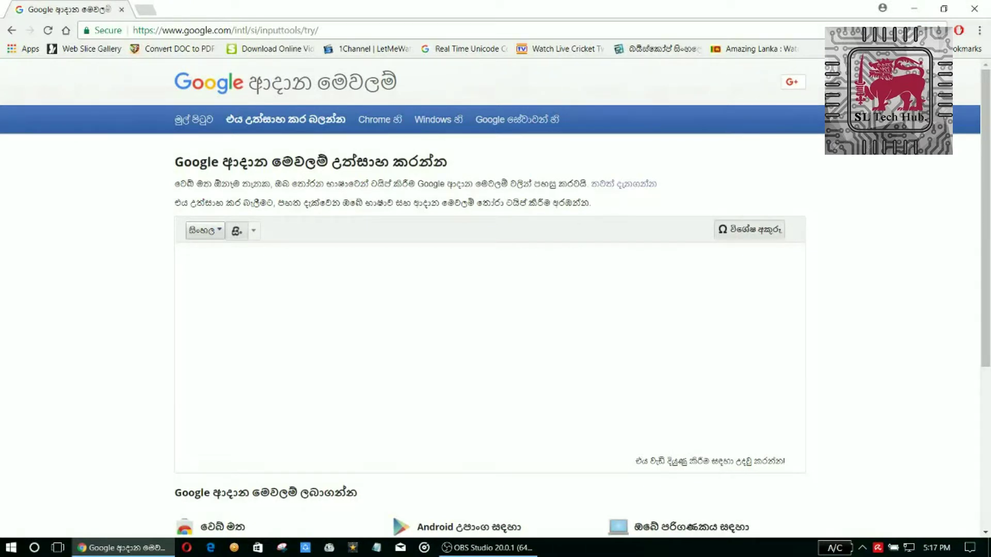
{"action": "type", "text": "mage "}
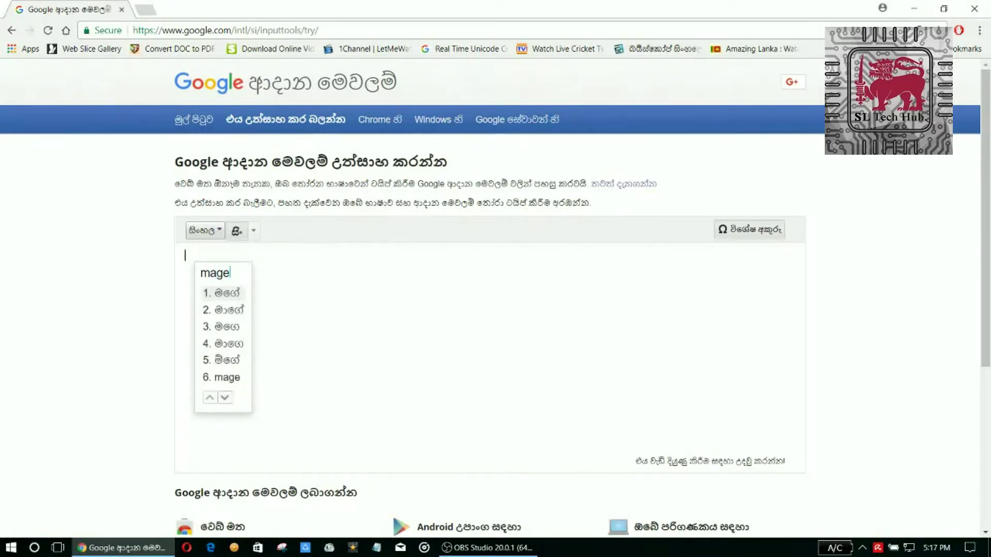
{"action": "type", "text": "nama"}
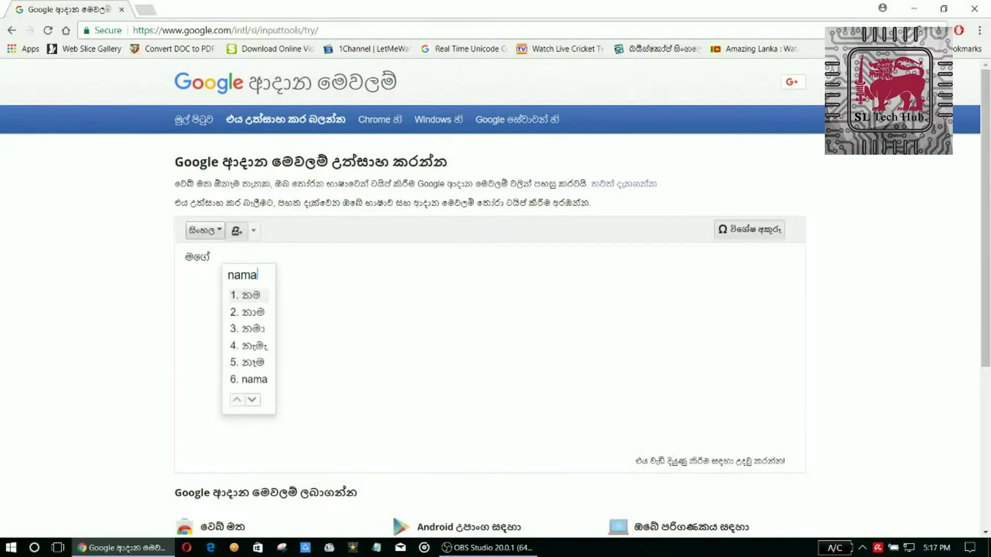
{"action": "type", "text": "mihisara"}
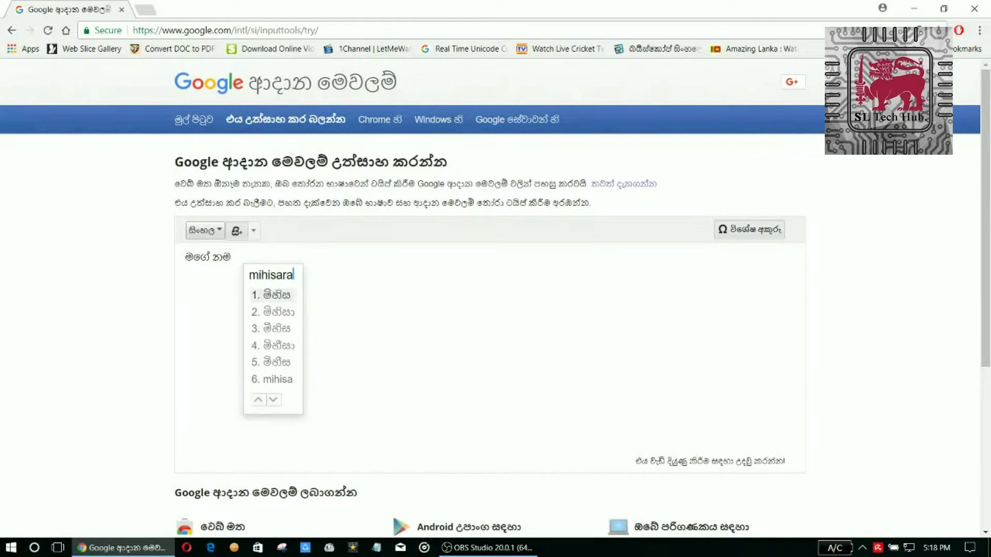
{"action": "key", "text": "space"}
{"action": "key", "text": "BackSpace"}
{"action": "type", "text": "lee"}
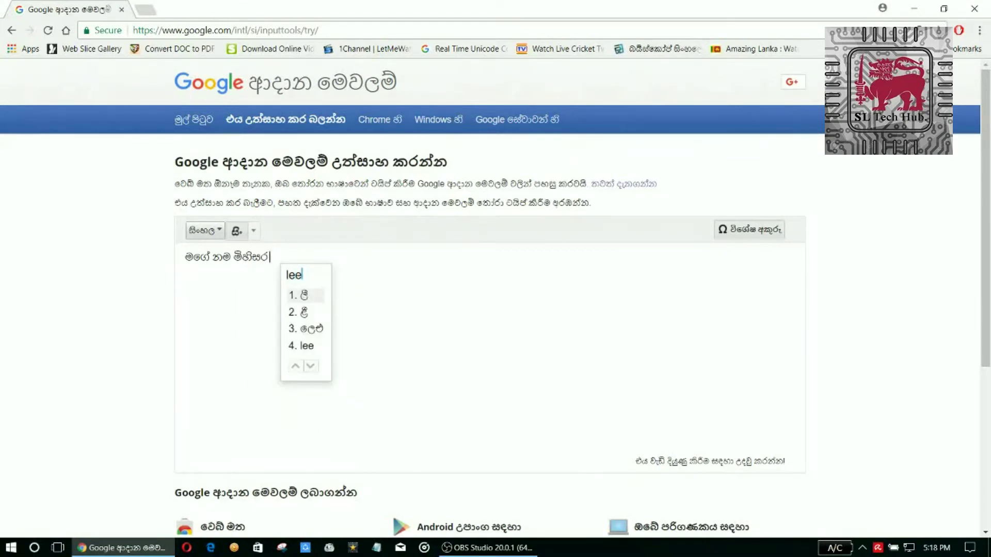
{"action": "type", "text": "lananda"}
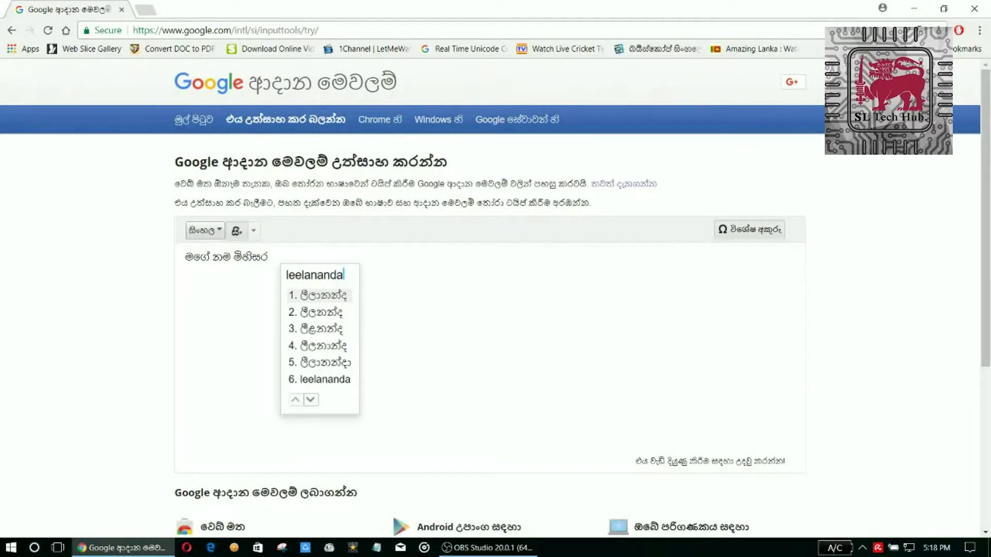
{"action": "key", "text": "Down"}
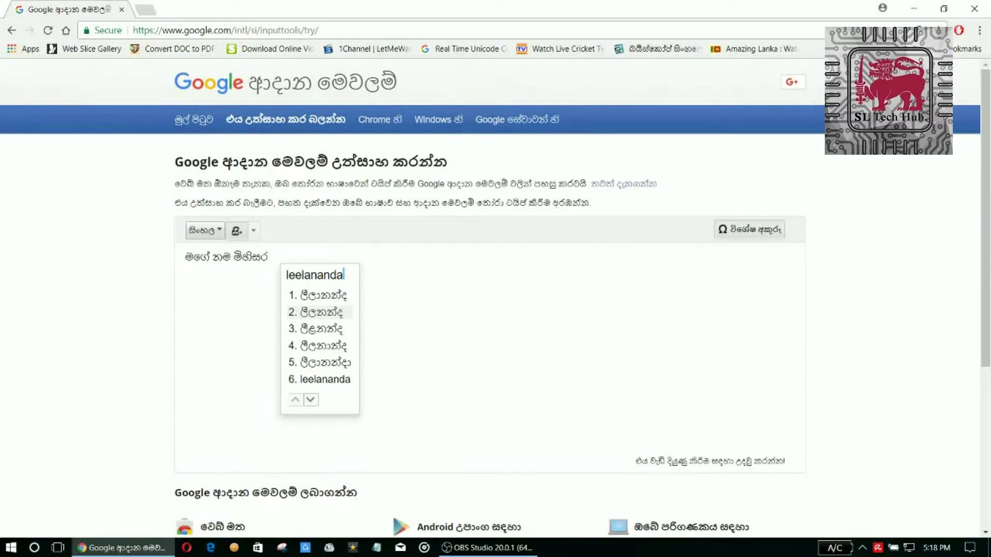
{"action": "key", "text": "Down"}
{"action": "key", "text": "Down"}
{"action": "key", "text": "Down"}
{"action": "key", "text": "Down"}
{"action": "key", "text": "Down"}
{"action": "key", "text": "Down"}
{"action": "key", "text": "Down"}
{"action": "key", "text": "Down"}
{"action": "key", "text": "Down"}
{"action": "key", "text": "Down"}
{"action": "key", "text": "Down"}
{"action": "key", "text": "Down"}
{"action": "key", "text": "Down"}
{"action": "key", "text": "Up"}
{"action": "key", "text": "Return"}
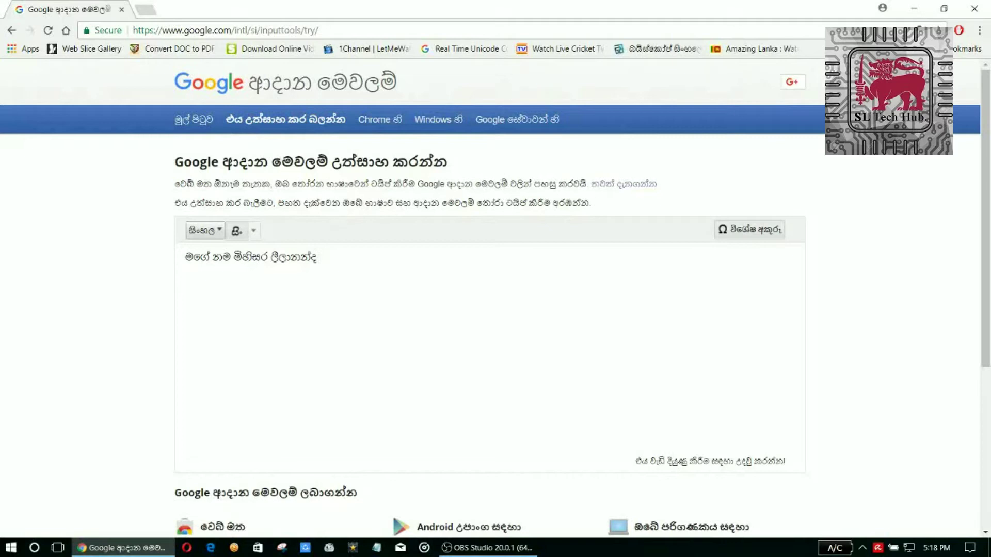
Start a second line with මම and type 'kamathi athith ayata'.
{"action": "key", "text": "Return"}
{"action": "type", "text": "mama"}
{"action": "key", "text": "Return"}
{"action": "type", "text": "kama"}
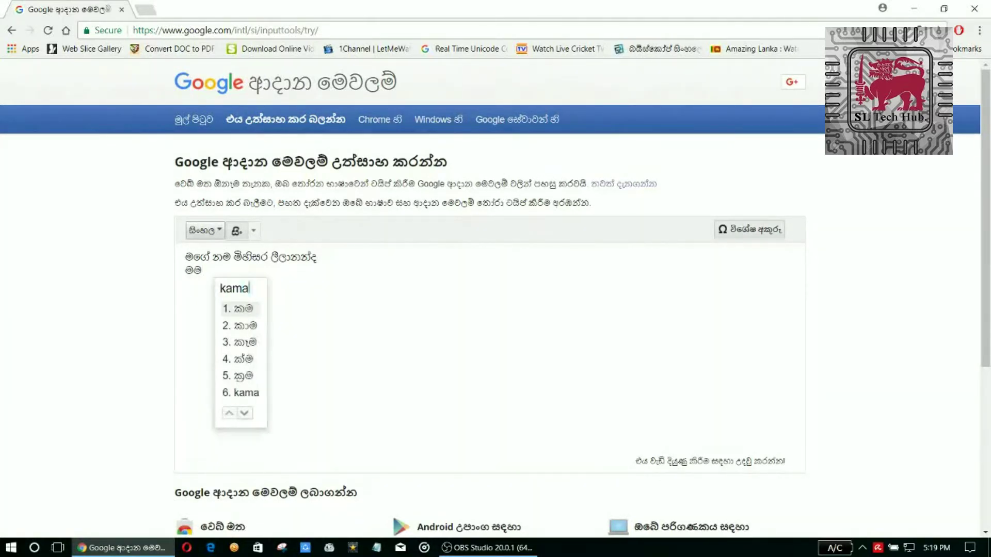
{"action": "type", "text": "thi "}
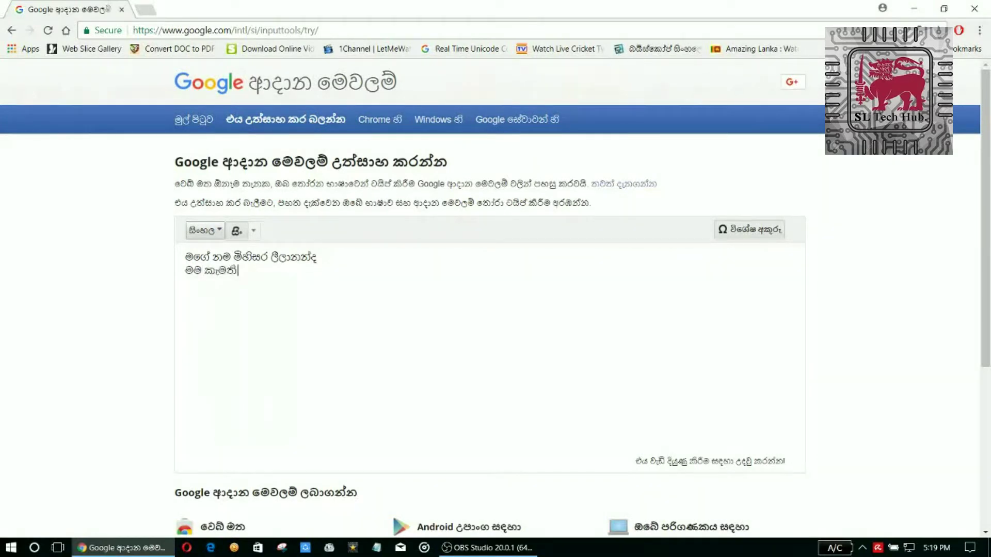
{"action": "type", "text": "athith "}
{"action": "type", "text": "ayata"}
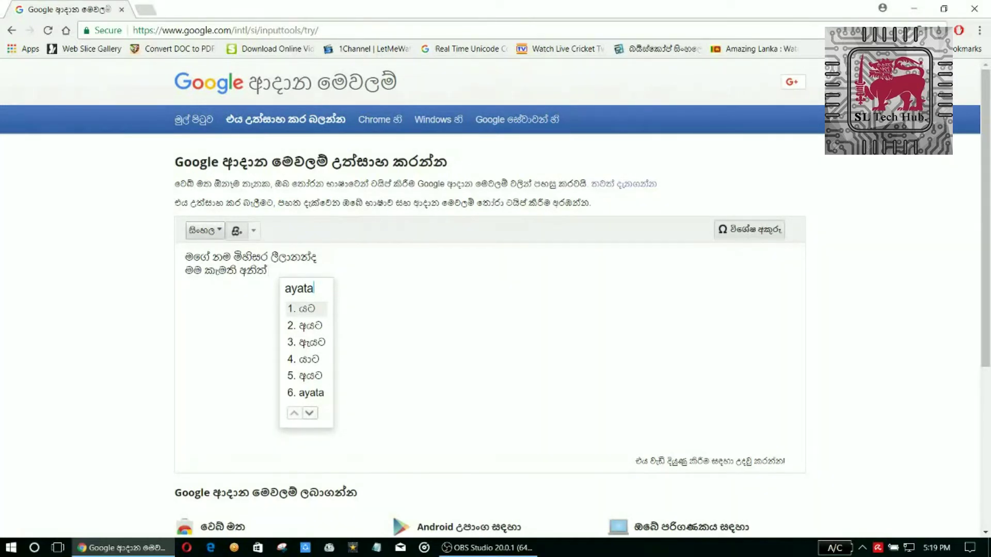
Browse the spelling suggestions for 'ayata' and insert අයට after අතින්.
{"action": "key", "text": "Down"}
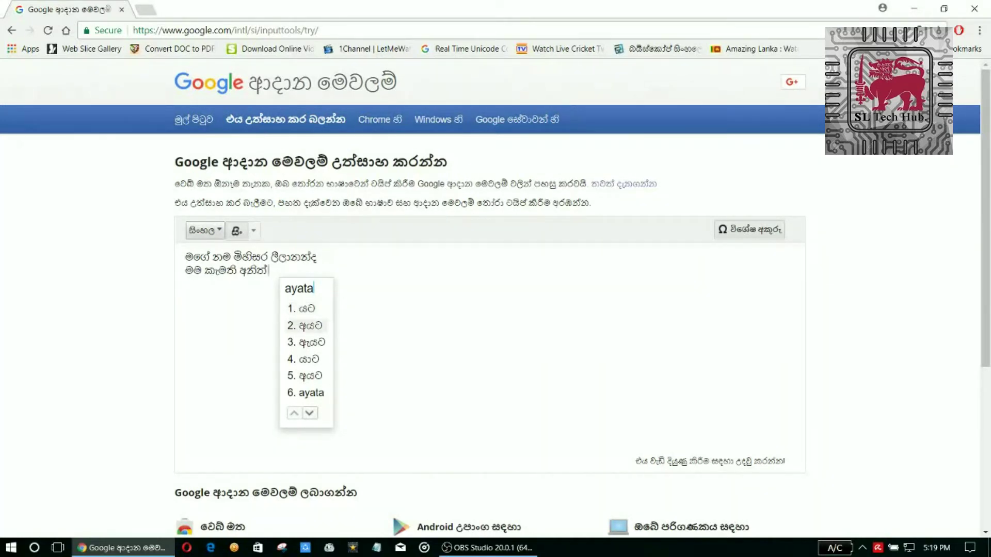
{"action": "key", "text": "Down"}
{"action": "key", "text": "Down"}
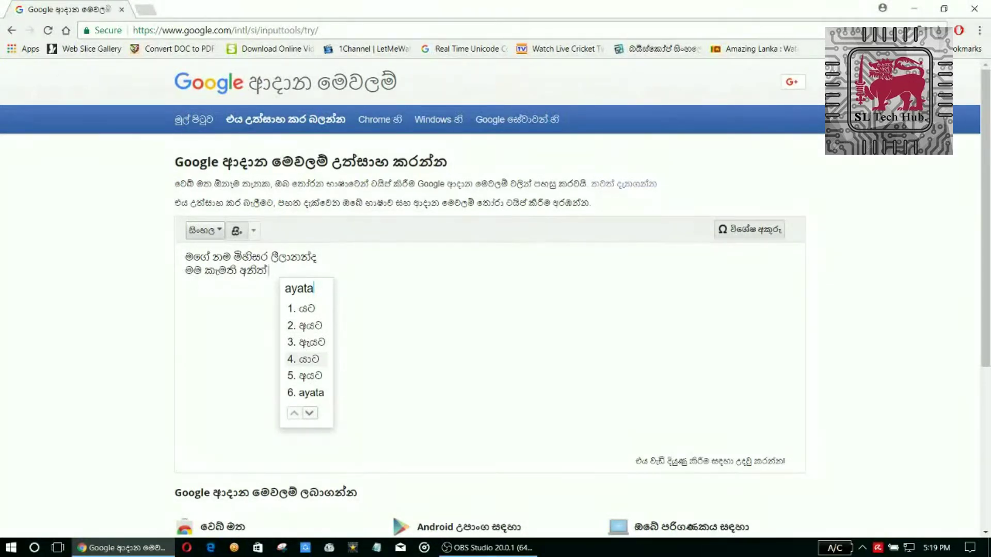
{"action": "key", "text": "Down"}
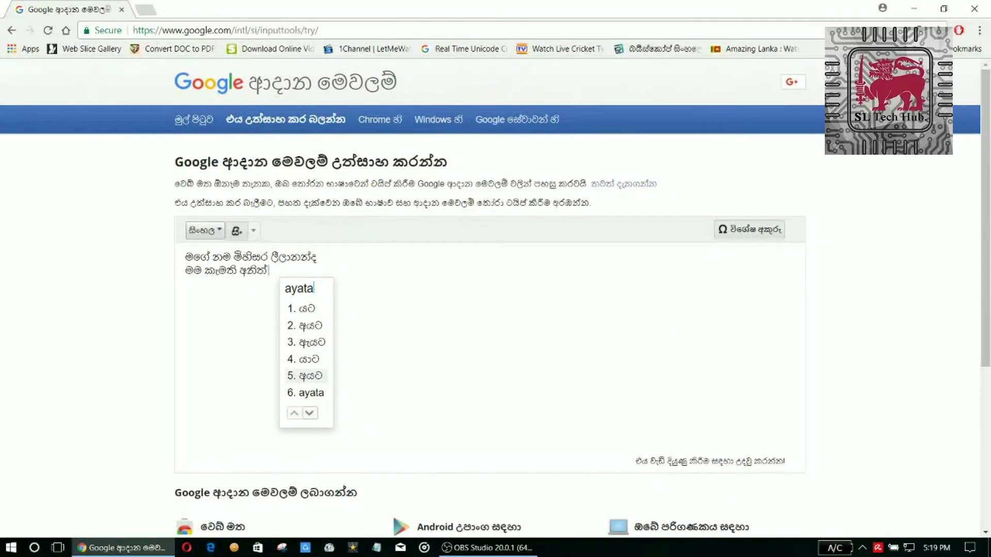
{"action": "key", "text": "Down"}
{"action": "key", "text": "Down"}
{"action": "key", "text": "Down"}
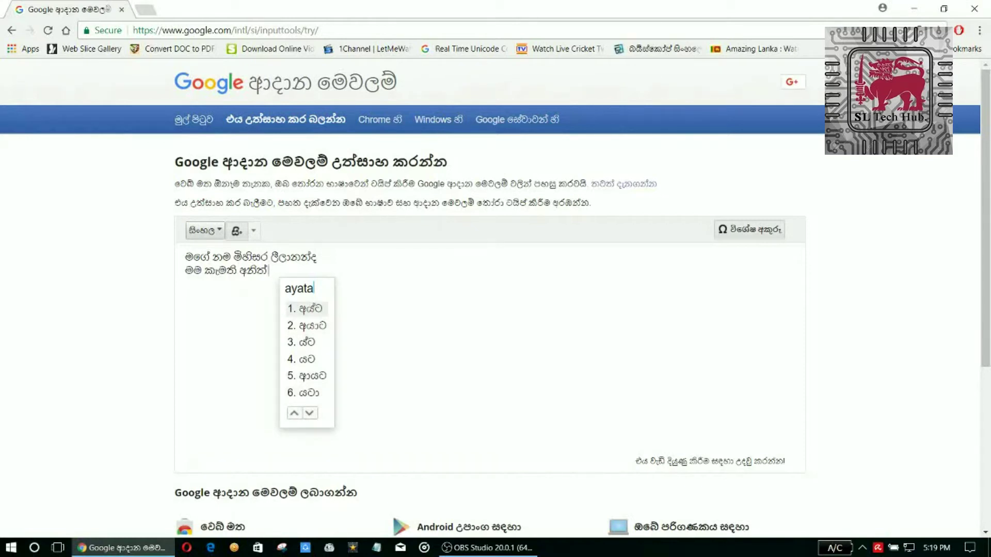
{"action": "key", "text": "Down"}
{"action": "key", "text": "Down"}
{"action": "key", "text": "Down"}
{"action": "key", "text": "Down"}
{"action": "key", "text": "Down"}
{"action": "key", "text": "Down"}
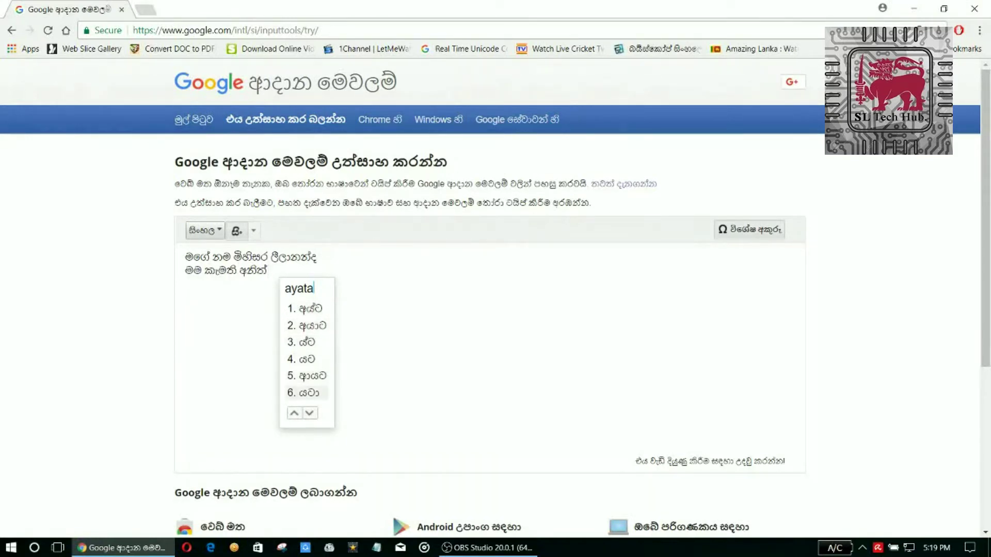
{"action": "key", "text": "Down"}
{"action": "key", "text": "Down"}
{"action": "key", "text": "Down"}
{"action": "key", "text": "Down"}
{"action": "key", "text": "Down"}
{"action": "key", "text": "Down"}
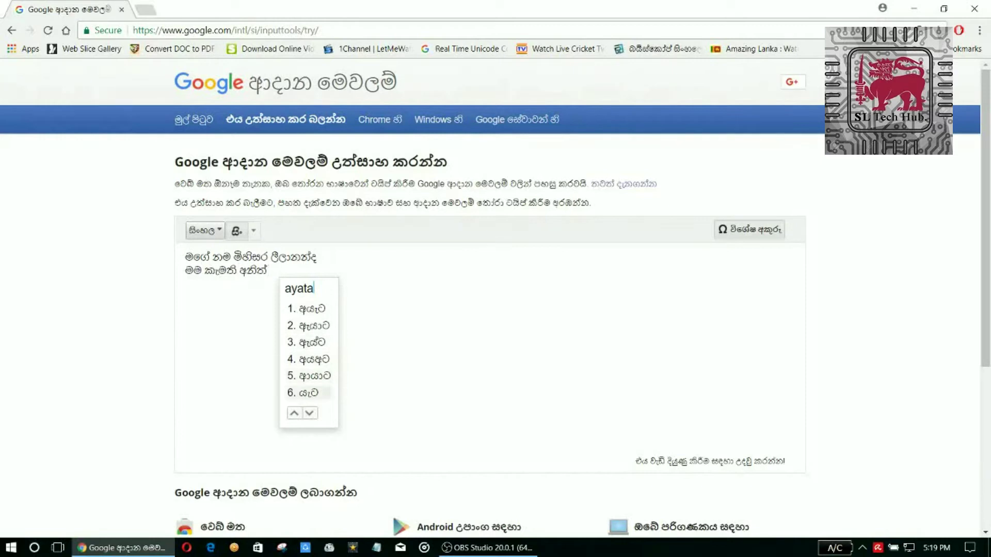
{"action": "key", "text": "Down"}
{"action": "key", "text": "Up"}
{"action": "key", "text": "Up"}
{"action": "key", "text": "Up"}
{"action": "key", "text": "Up"}
{"action": "key", "text": "Up"}
{"action": "key", "text": "Up"}
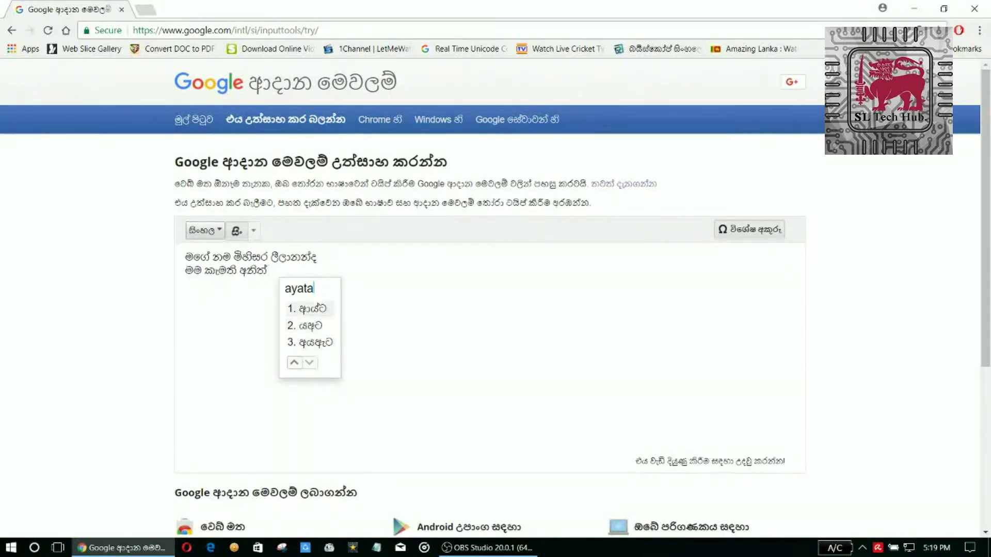
{"action": "key", "text": "Up"}
{"action": "key", "text": "Up"}
{"action": "key", "text": "Up"}
{"action": "key", "text": "Up"}
{"action": "key", "text": "Up"}
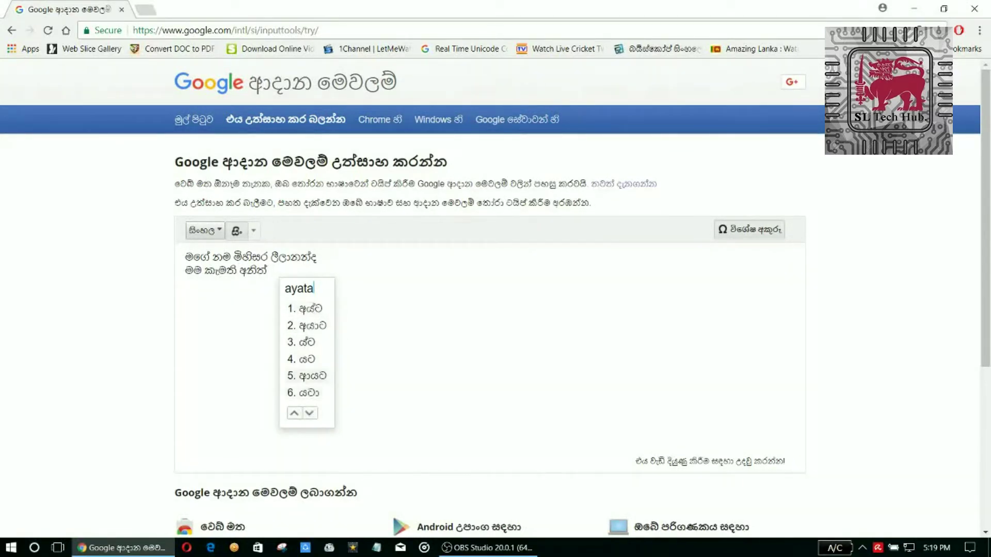
{"action": "key", "text": "Up"}
{"action": "key", "text": "Up"}
{"action": "key", "text": "Up"}
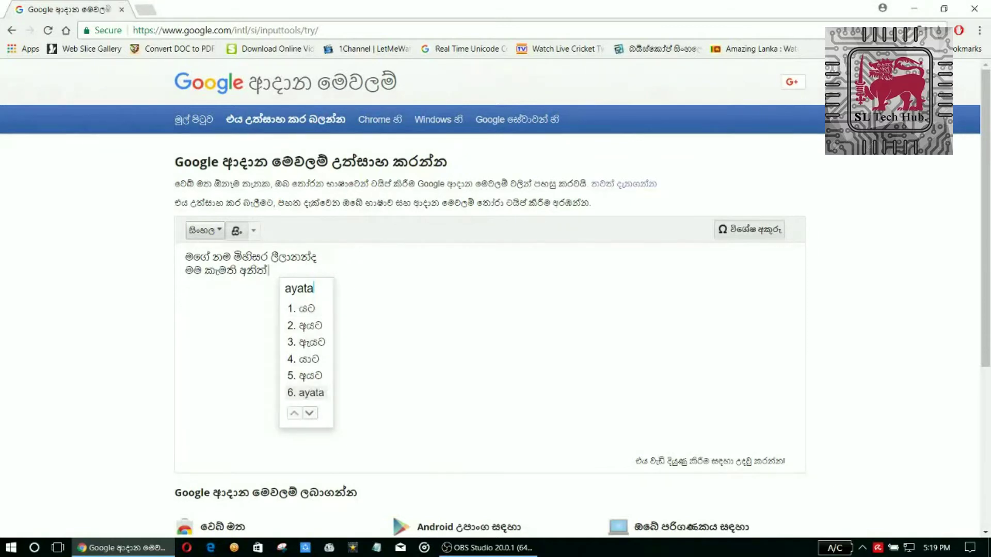
{"action": "key", "text": "Up"}
{"action": "key", "text": "Up"}
{"action": "key", "text": "Up"}
{"action": "key", "text": "Up"}
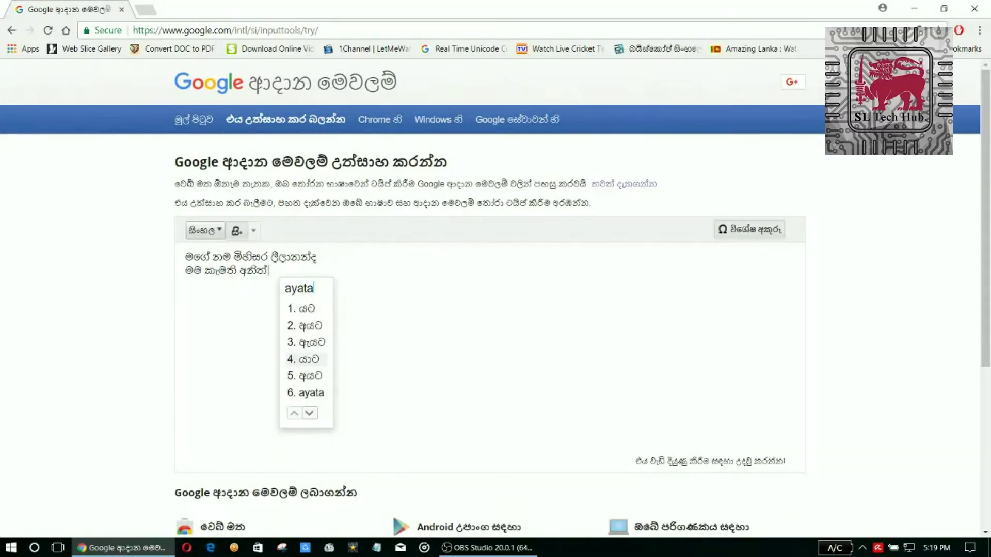
{"action": "key", "text": "Up"}
{"action": "key", "text": "Down"}
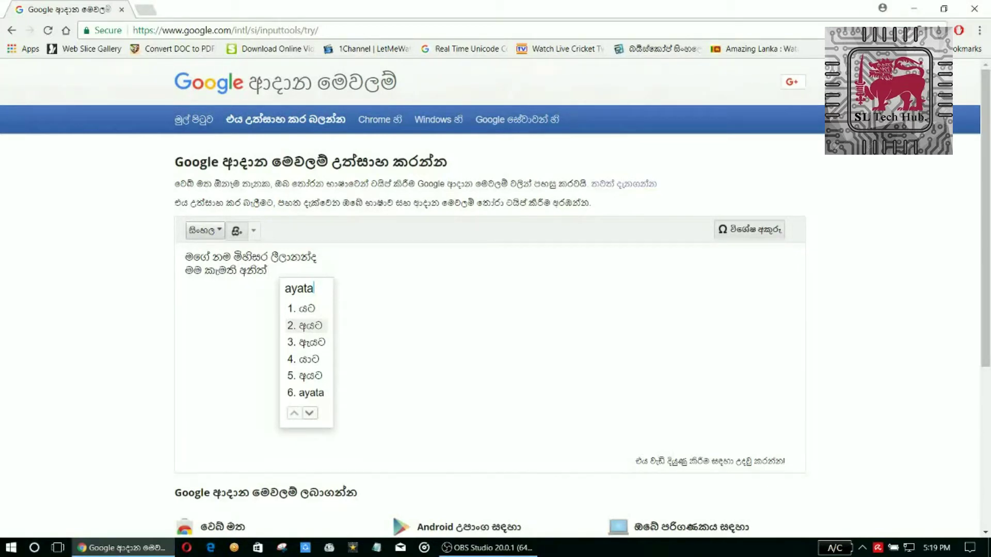
{"action": "key", "text": "Up"}
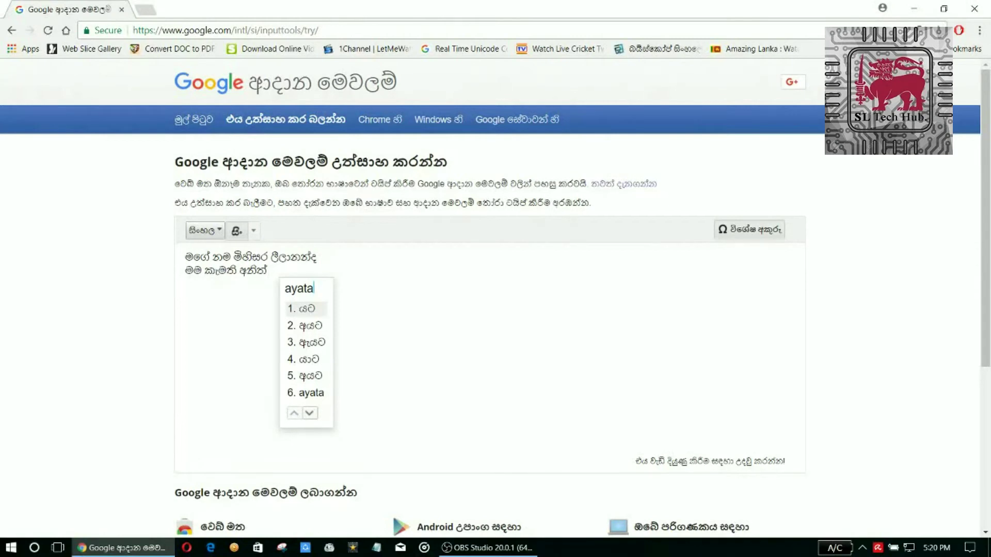
{"action": "key", "text": "Down"}
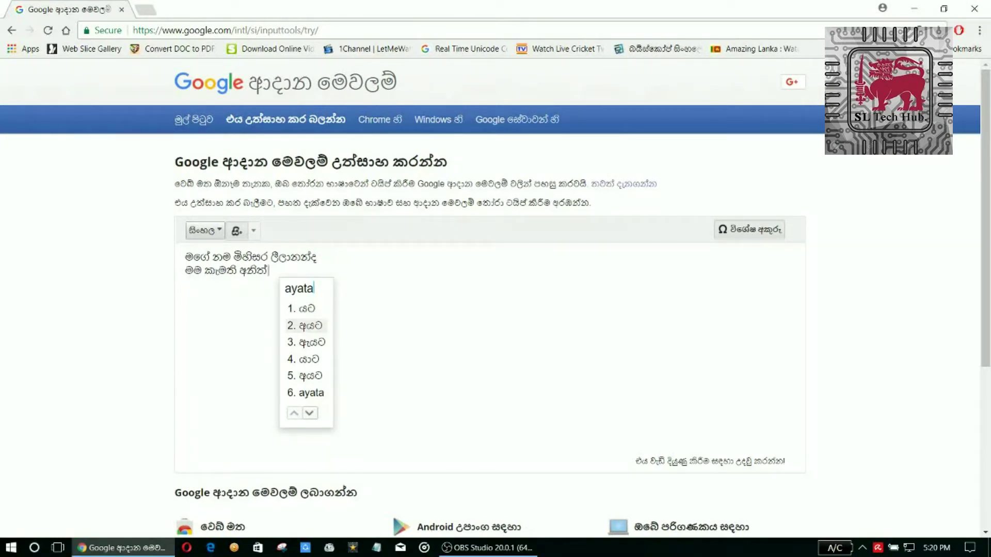
{"action": "key", "text": "Return"}
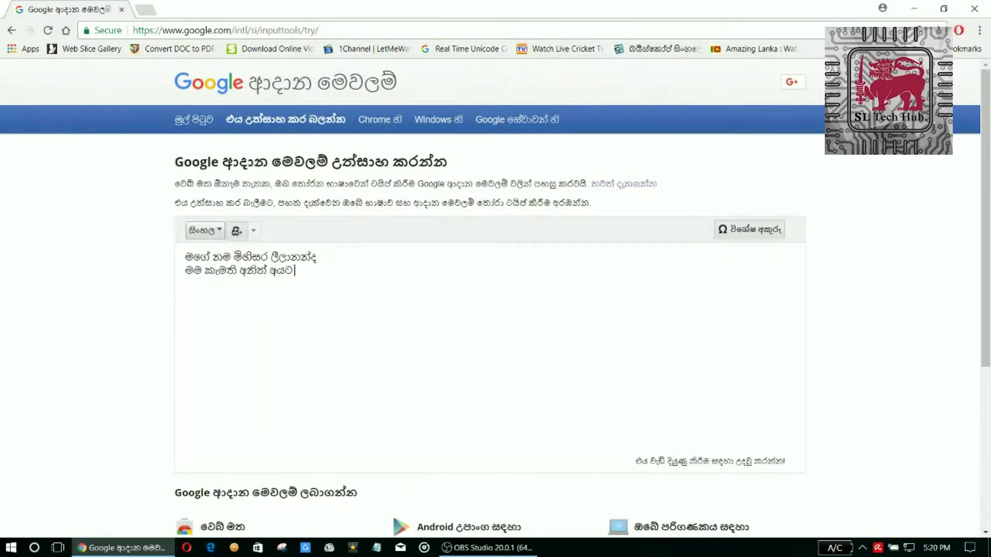
Replace the mistaken word by retyping 'ayata' and committing the second candidate අයට.
{"action": "key", "text": "BackSpace"}
{"action": "key", "text": "BackSpace"}
{"action": "key", "text": "BackSpace"}
{"action": "key", "text": "BackSpace"}
{"action": "type", "text": "aya"}
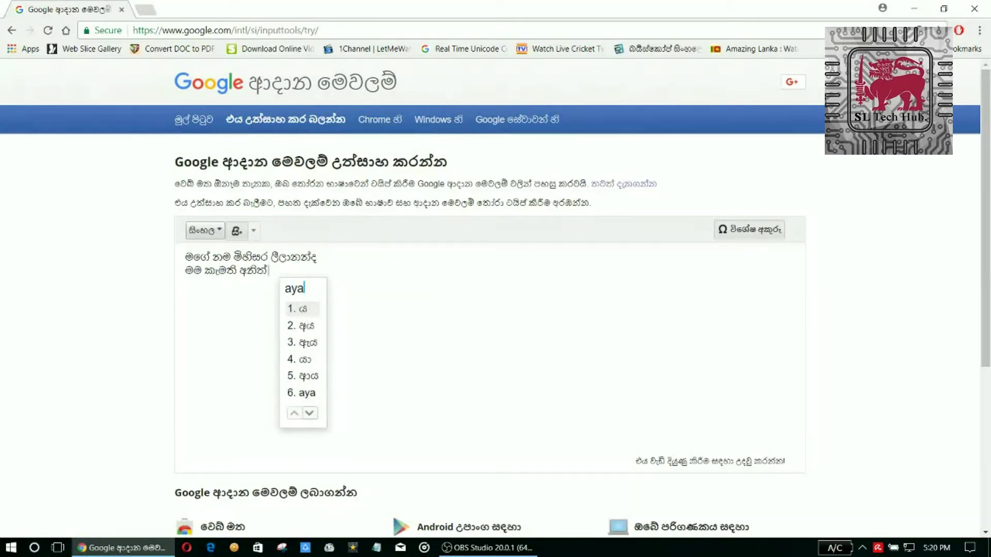
{"action": "type", "text": "ta"}
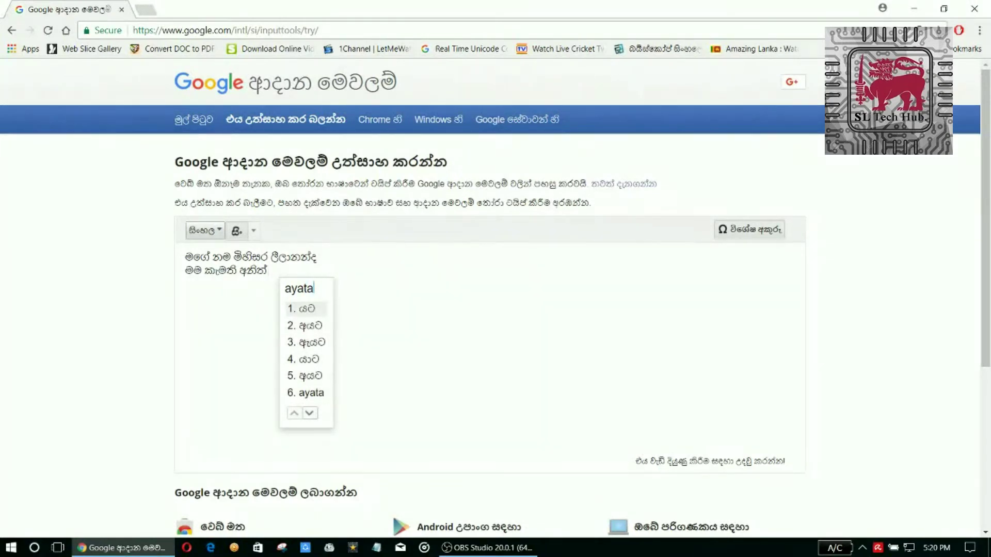
{"action": "key", "text": "space"}
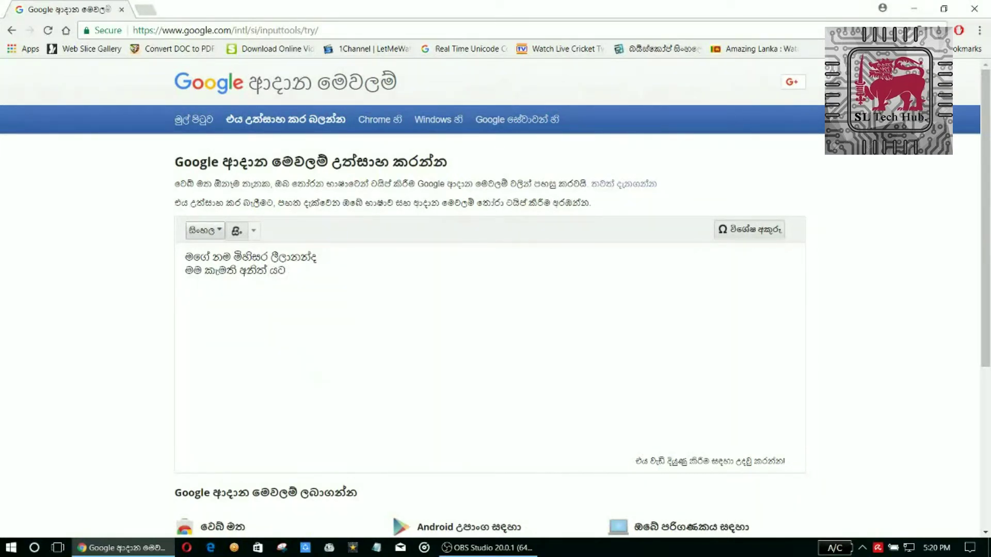
{"action": "key", "text": "BackSpace"}
{"action": "key", "text": "BackSpace"}
{"action": "type", "text": "a"}
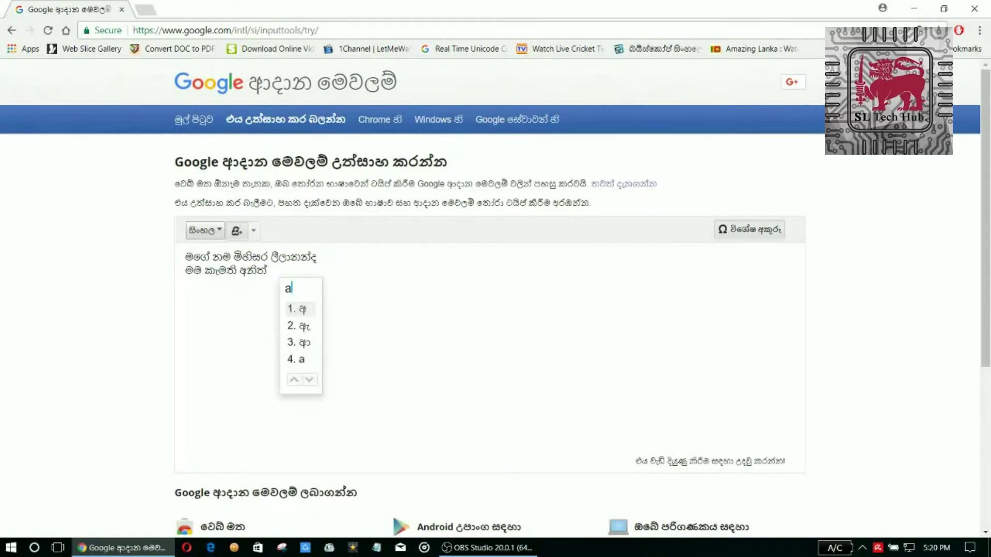
{"action": "type", "text": "yata"}
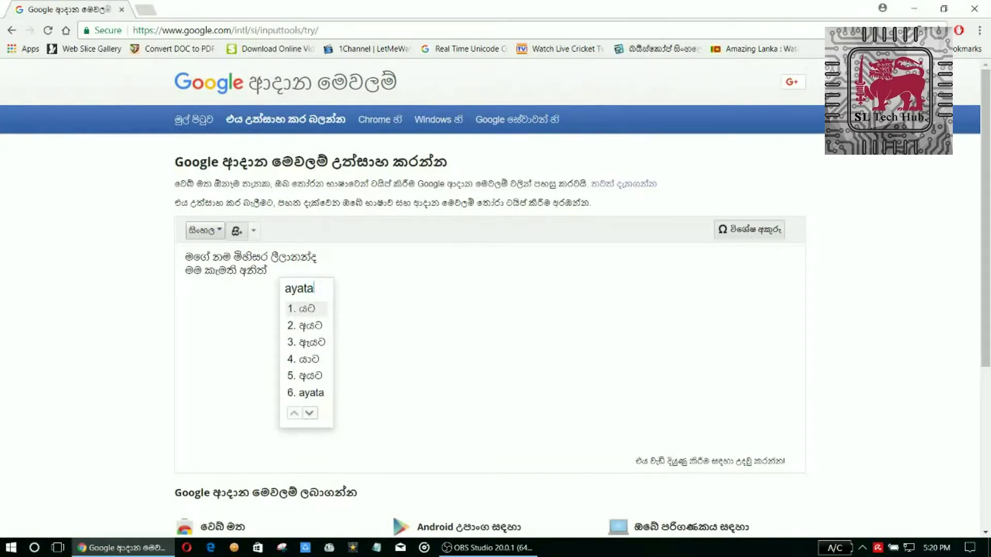
{"action": "key", "text": "Down"}
{"action": "key", "text": "Return"}
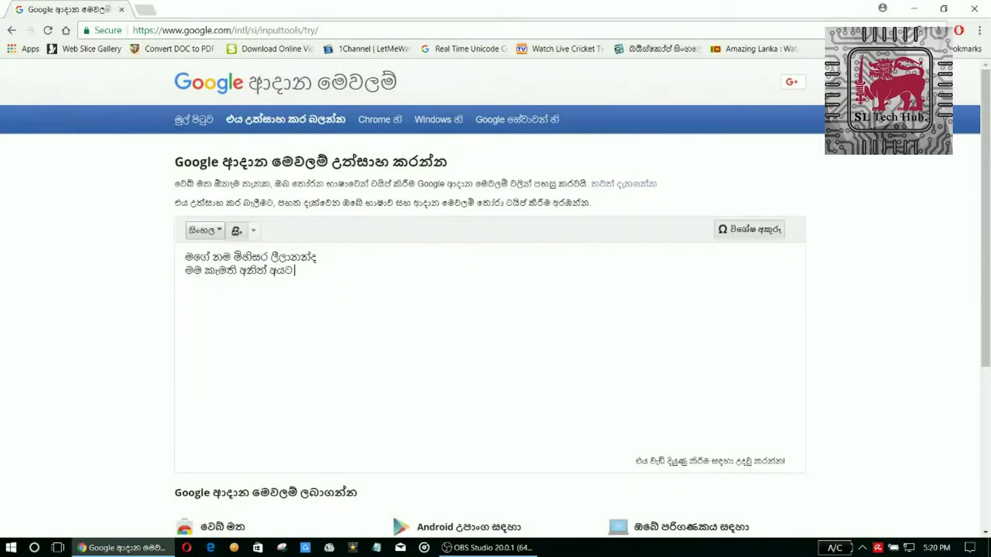
Finish line 2 with උදව් කරන්න, typed phonetically as 'udav karanna'.
{"action": "type", "text": "uda"}
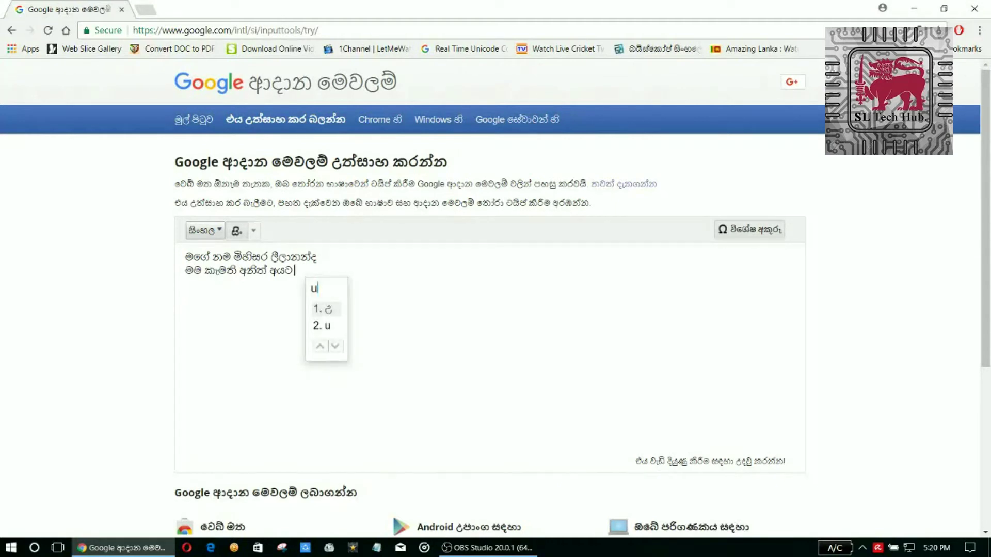
{"action": "type", "text": "v kar"}
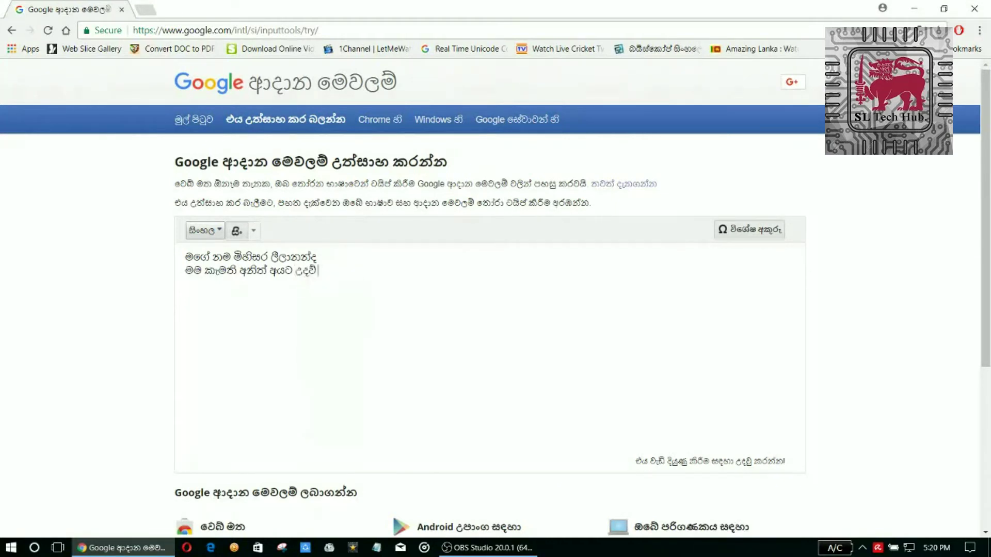
{"action": "type", "text": "anna"}
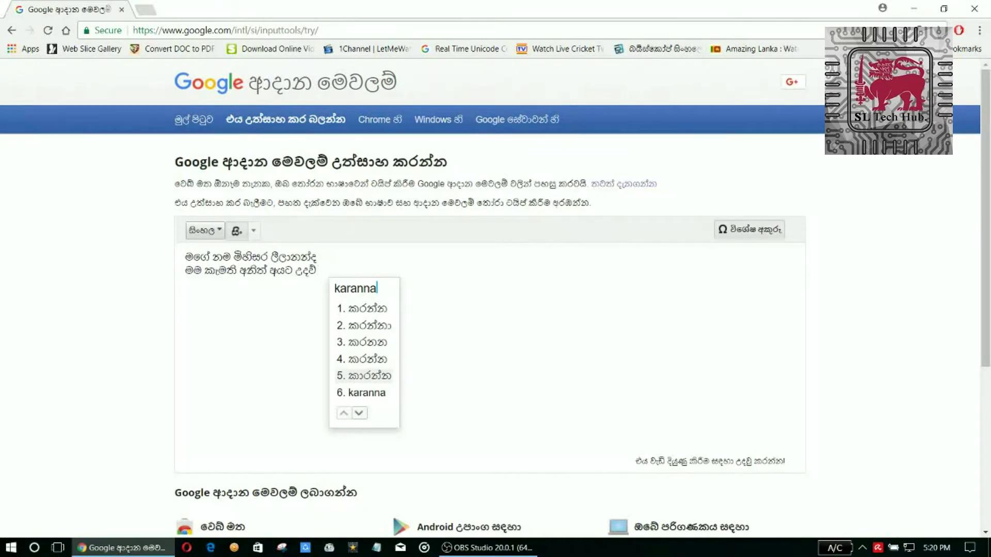
{"action": "key", "text": "Up"}
{"action": "key", "text": "Up"}
{"action": "key", "text": "Up"}
{"action": "key", "text": "Up"}
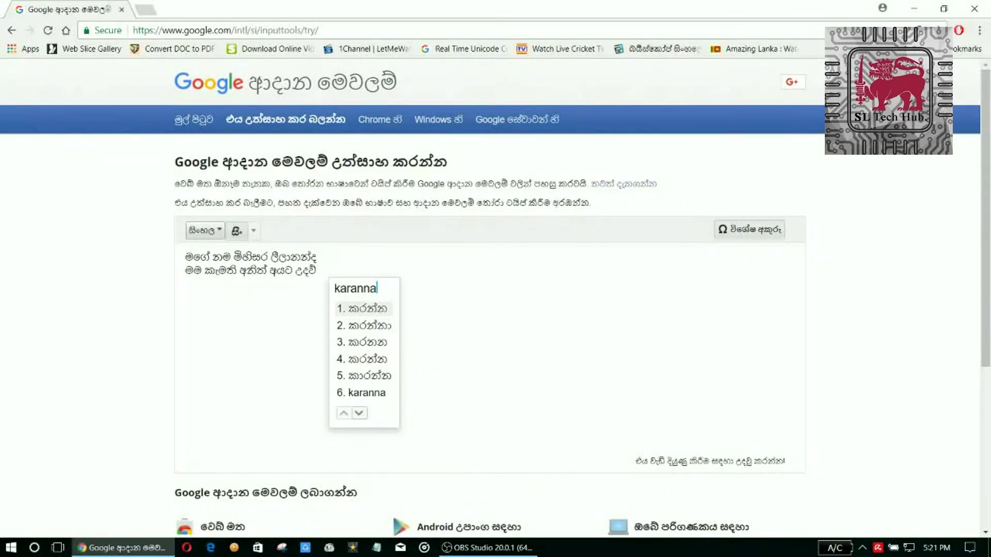
{"action": "key", "text": "Return"}
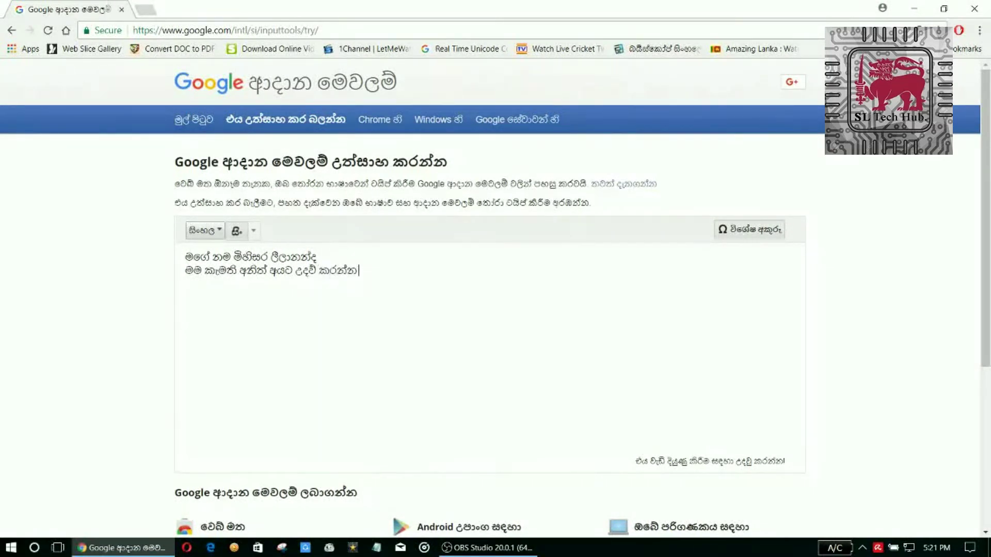
Begin a third line with මගේ, correcting the mistyped 'mafe' to 'mage'.
{"action": "type", "text": "..."}
{"action": "type", "text": "mafe"}
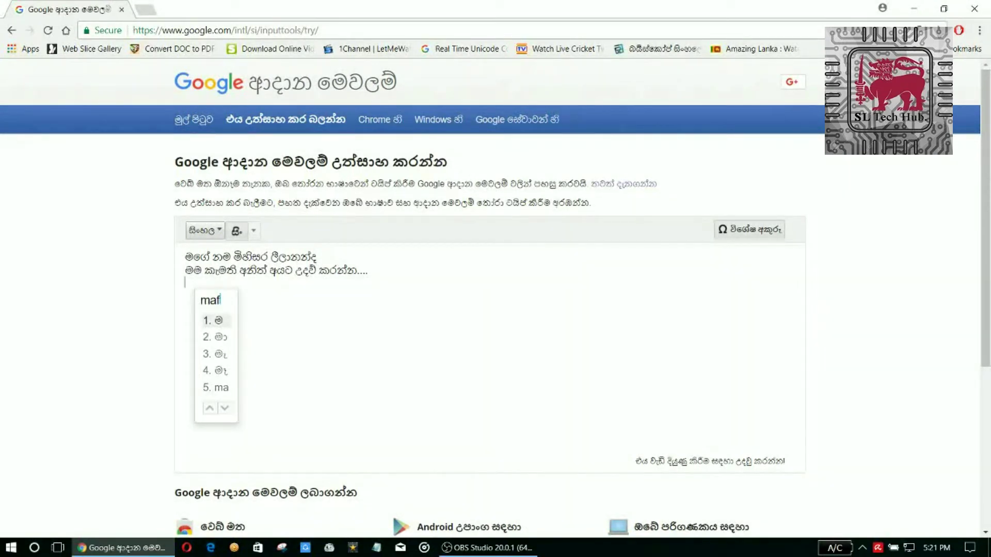
{"action": "key", "text": "BackSpace"}
{"action": "key", "text": "BackSpace"}
{"action": "key", "text": "BackSpace"}
{"action": "type", "text": "a"}
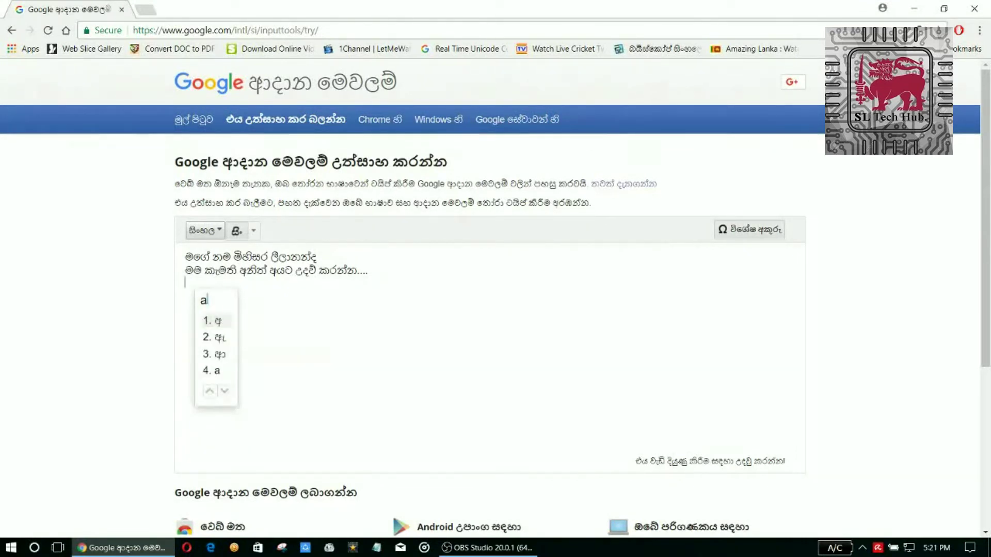
{"action": "type", "text": "ge"}
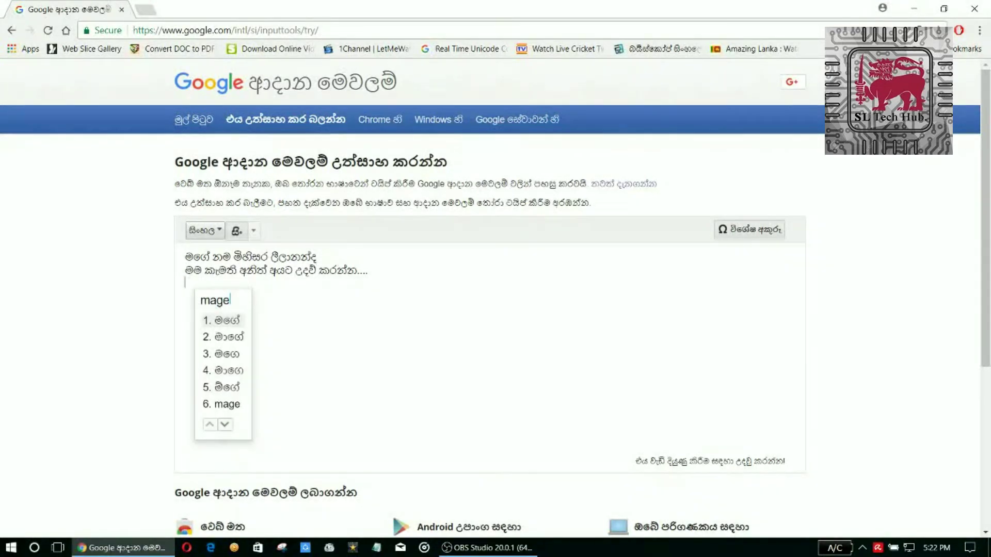
{"action": "key", "text": "Return"}
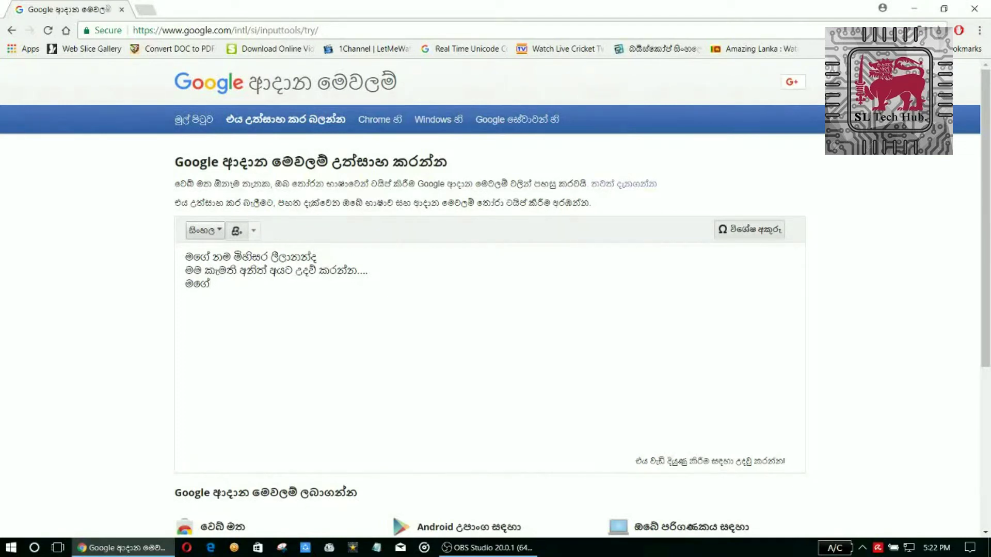
Type 'camera' and look through its Sinhala and English candidates.
{"action": "type", "text": "camera"}
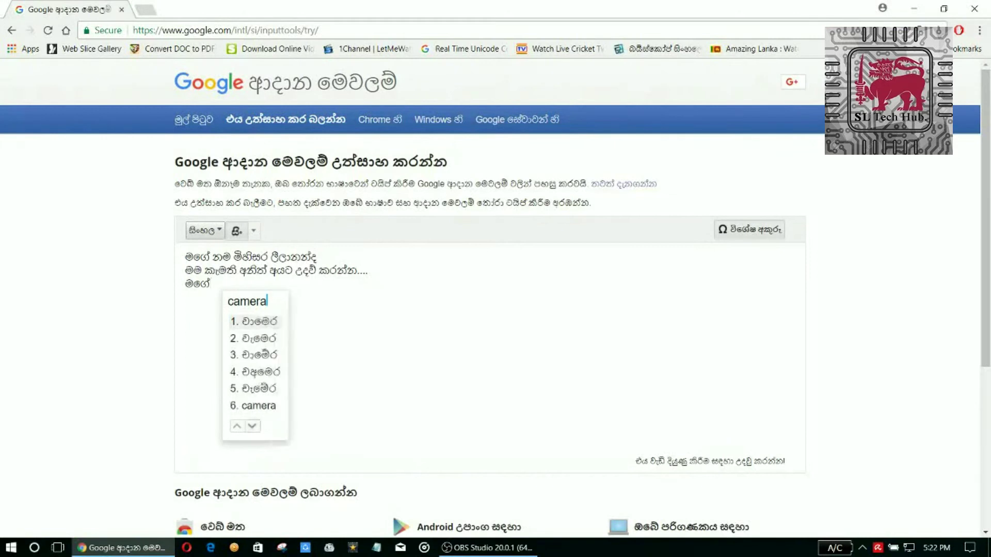
{"action": "key", "text": "Down"}
{"action": "key", "text": "Down"}
{"action": "key", "text": "Down"}
{"action": "key", "text": "Down"}
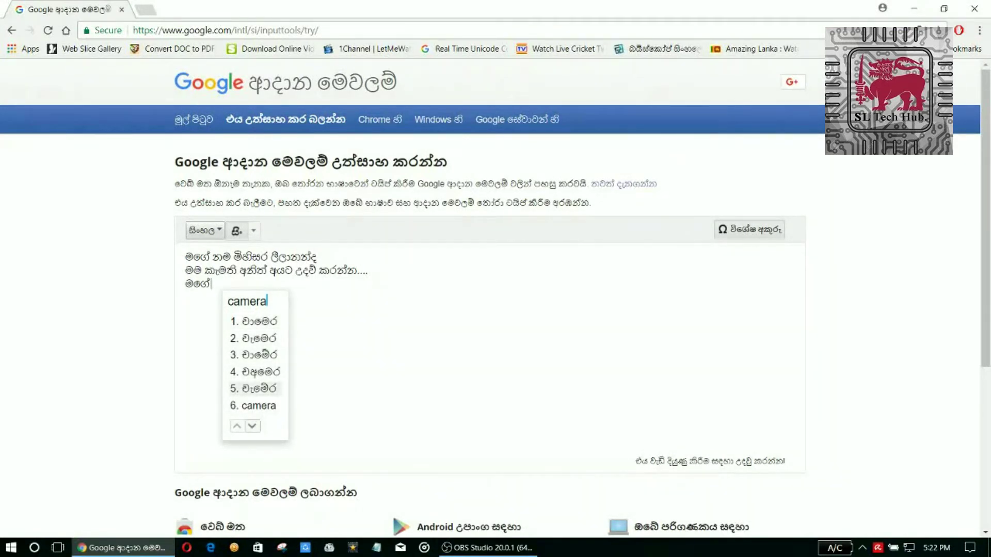
{"action": "key", "text": "Down"}
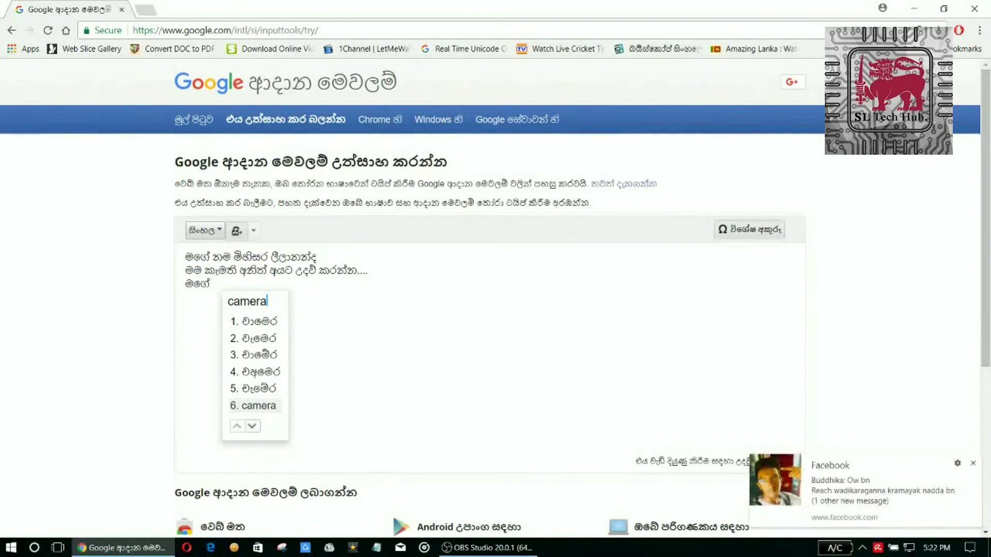
{"action": "key", "text": "Down"}
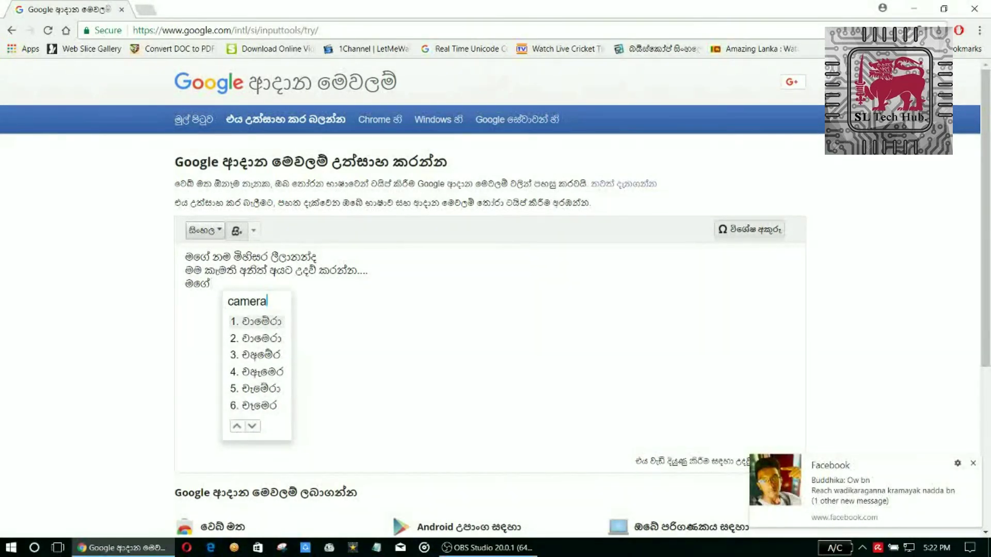
{"action": "key", "text": "Up"}
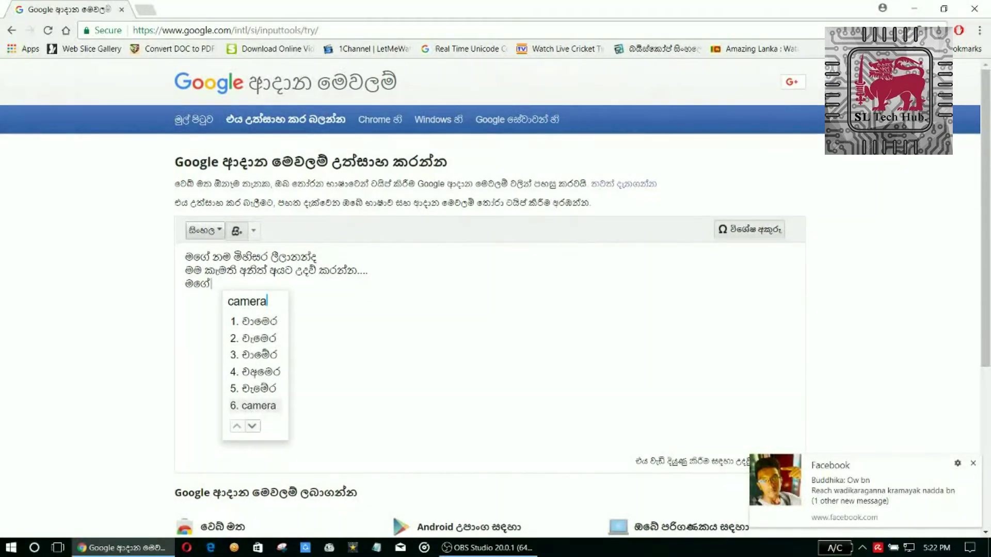
Add the English word 'camera', then එක, then the English word 'Sony'.
{"action": "key", "text": "Return"}
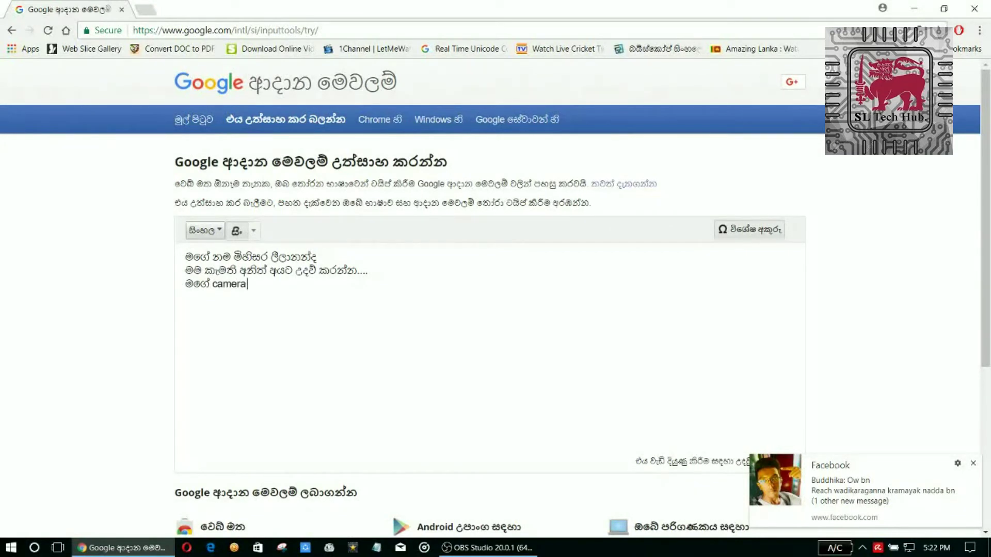
{"action": "type", "text": "eka"}
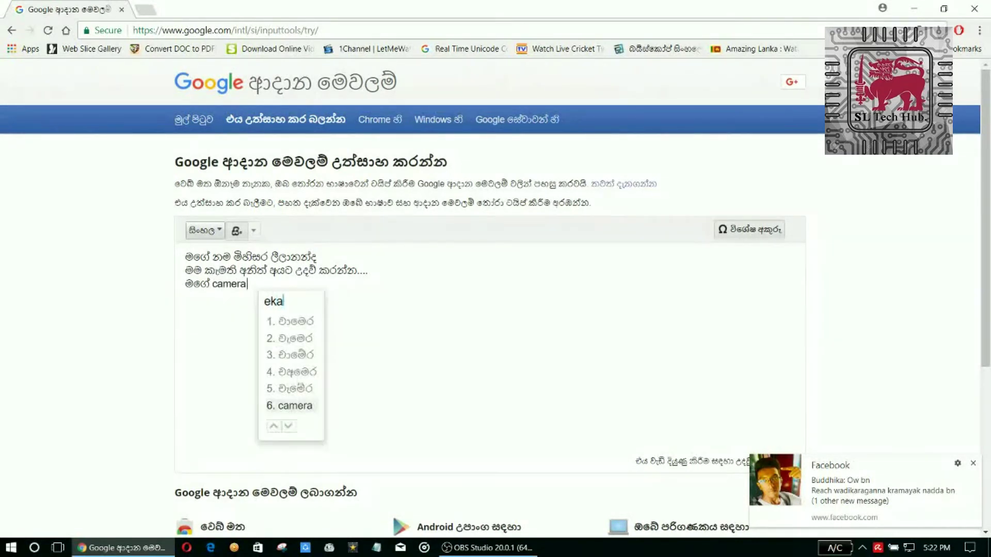
{"action": "key", "text": "Return"}
{"action": "type", "text": "Sony"}
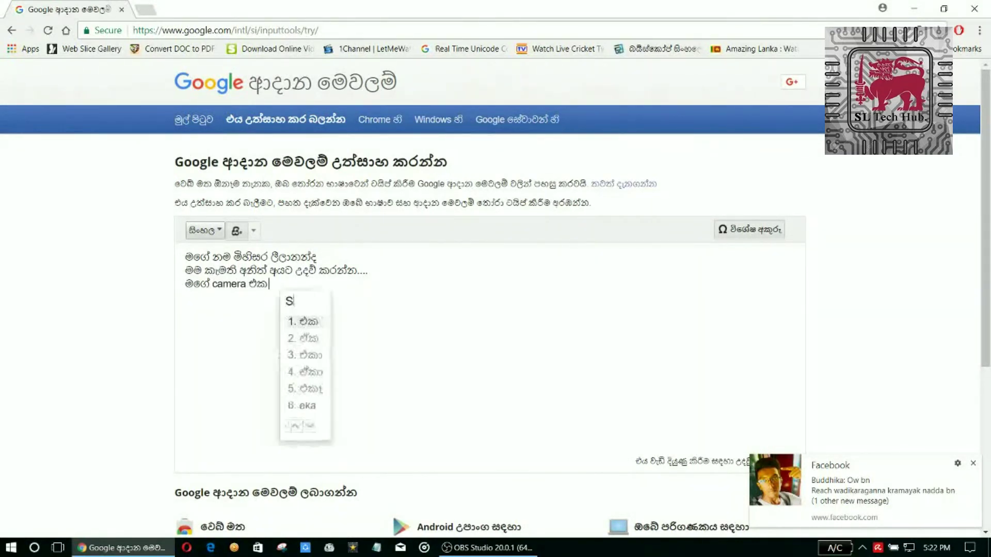
{"action": "key", "text": "Down"}
{"action": "key", "text": "Down"}
{"action": "key", "text": "Down"}
{"action": "key", "text": "Down"}
{"action": "key", "text": "Down"}
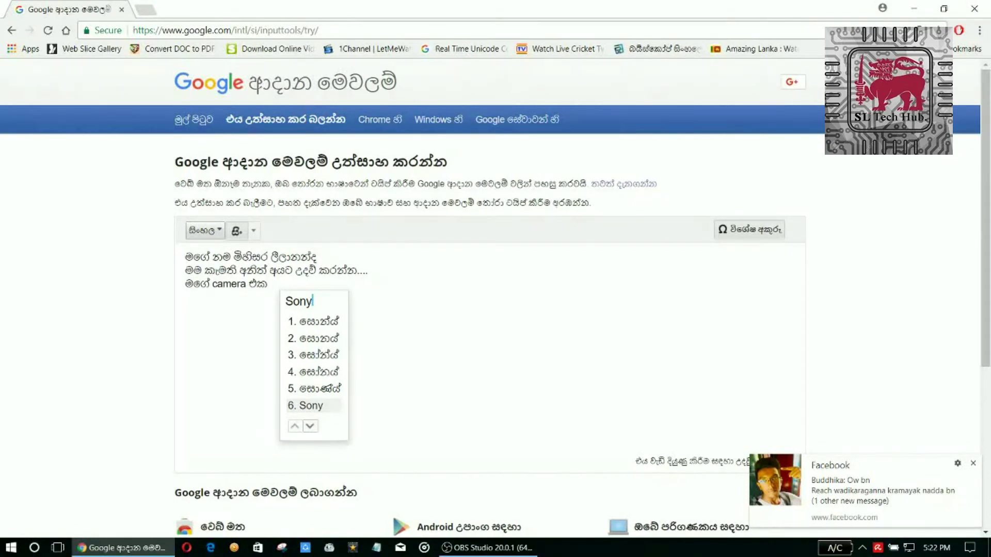
{"action": "key", "text": "Return"}
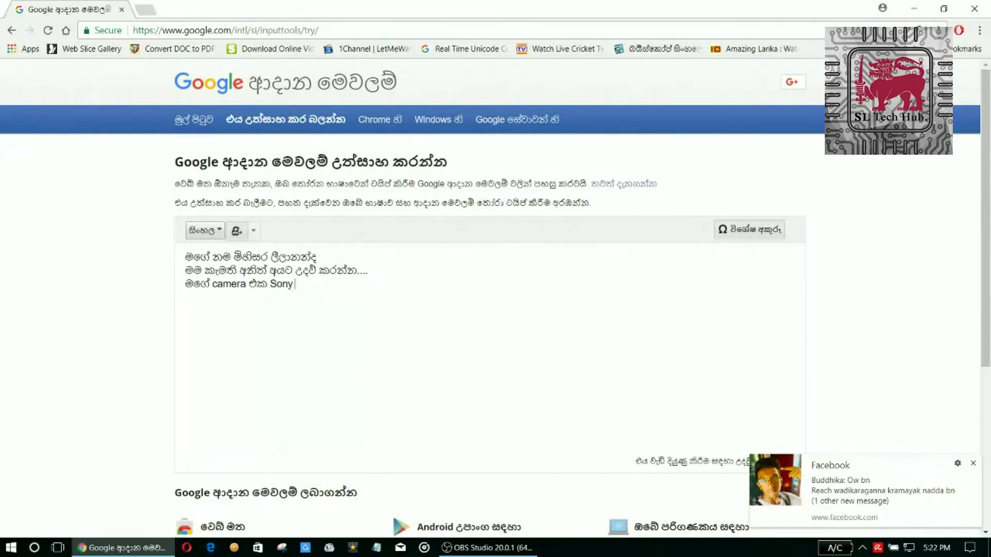
Add another English 'camera', then එකක් and '....' to end the third line.
{"action": "type", "text": "kamara"}
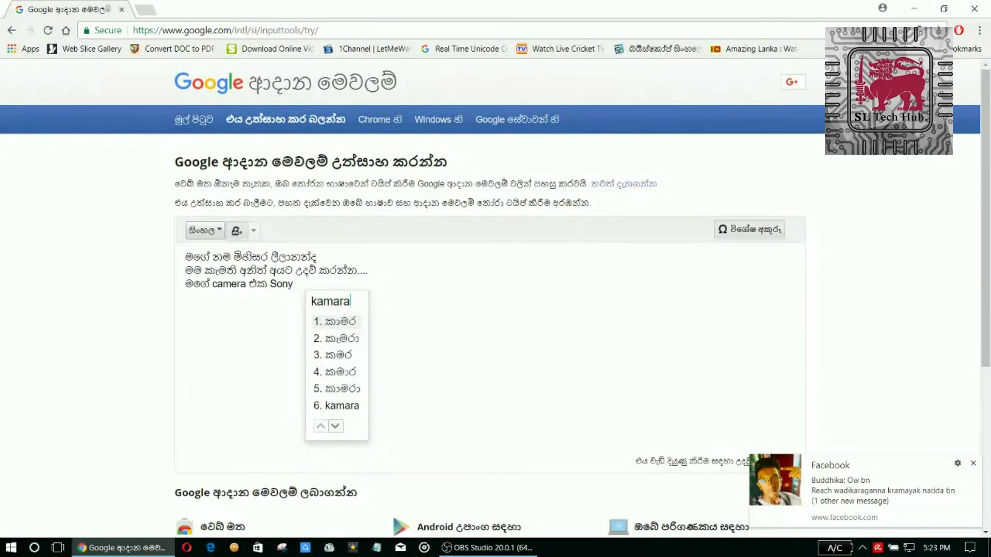
{"action": "key", "text": "BackSpace"}
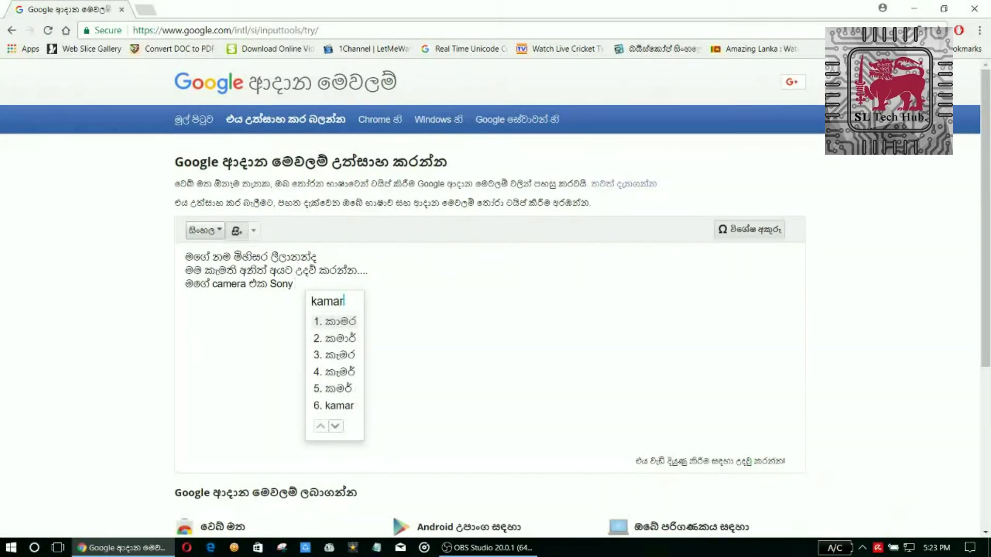
{"action": "type", "text": "a"}
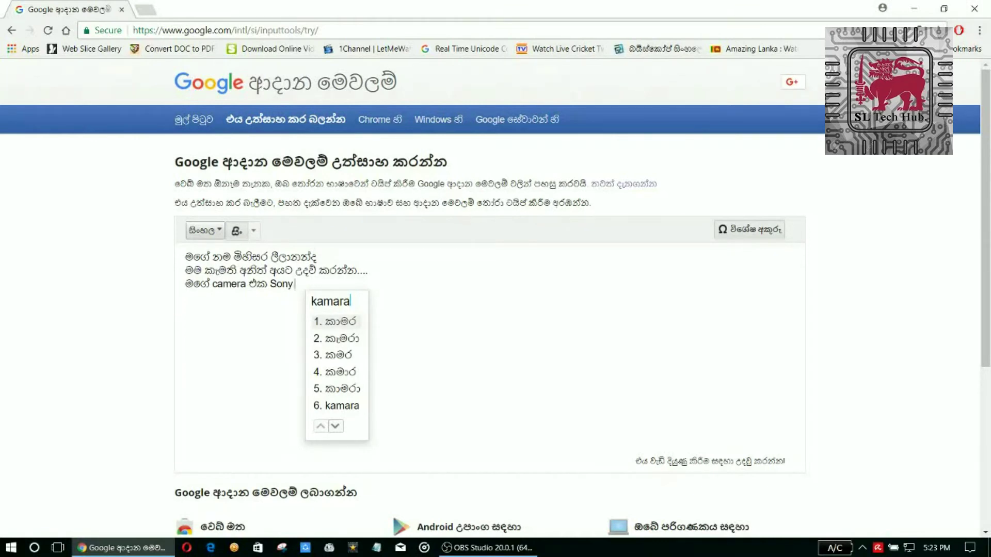
{"action": "key", "text": "BackSpace"}
{"action": "key", "text": "BackSpace"}
{"action": "key", "text": "BackSpace"}
{"action": "key", "text": "BackSpace"}
{"action": "key", "text": "BackSpace"}
{"action": "key", "text": "BackSpace"}
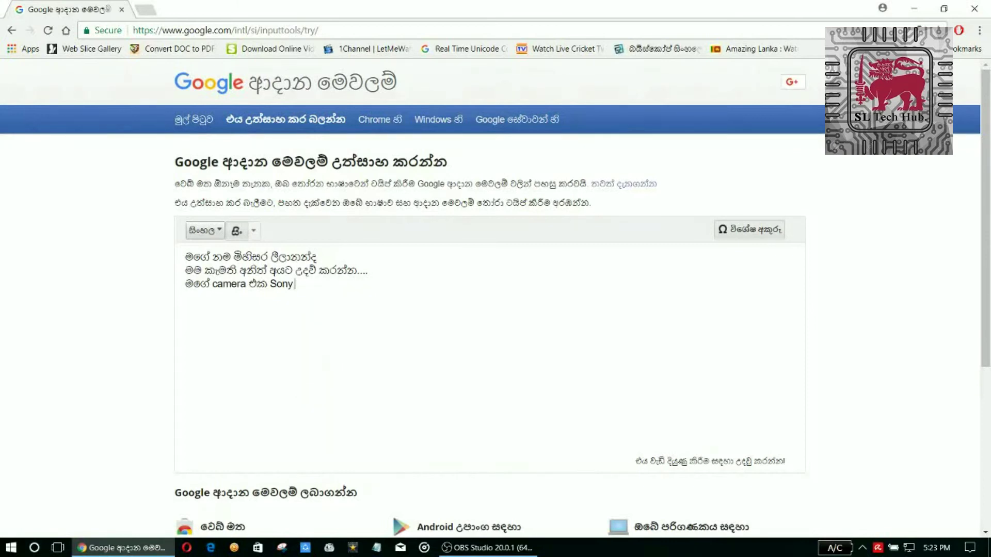
{"action": "type", "text": "camera"}
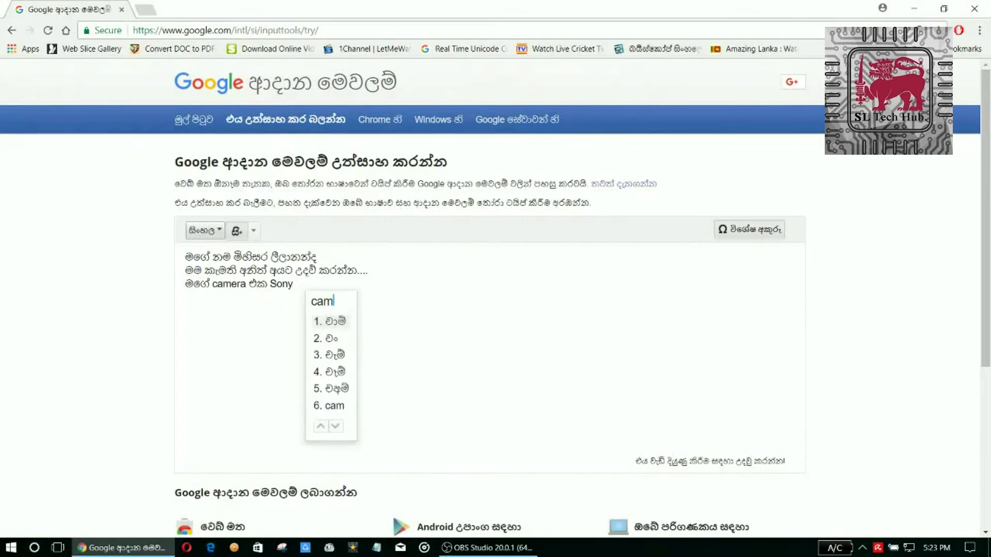
{"action": "key", "text": "Down"}
{"action": "key", "text": "Down"}
{"action": "key", "text": "Down"}
{"action": "key", "text": "Down"}
{"action": "key", "text": "Down"}
{"action": "key", "text": "Return"}
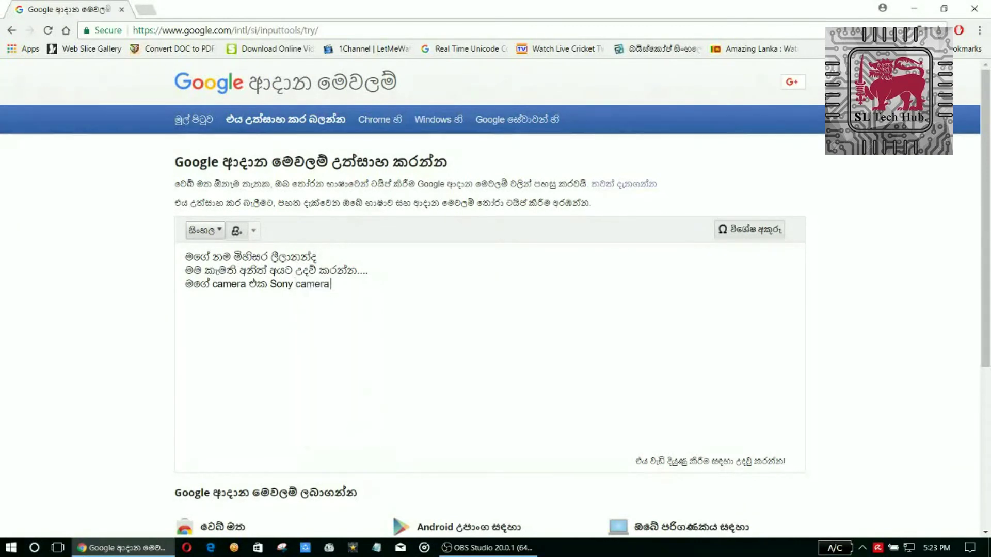
{"action": "type", "text": "ekak"}
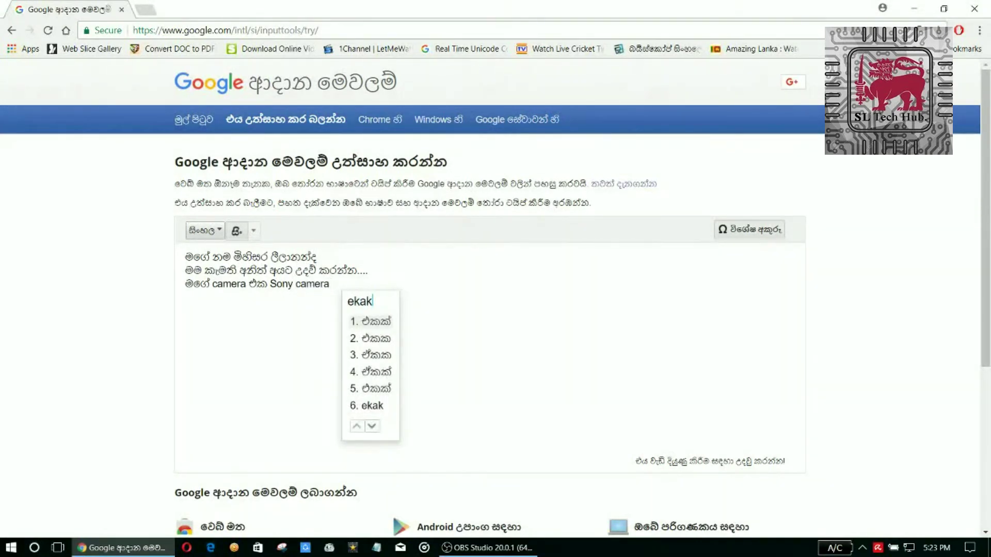
{"action": "key", "text": "Return"}
{"action": "type", "text": "...."}
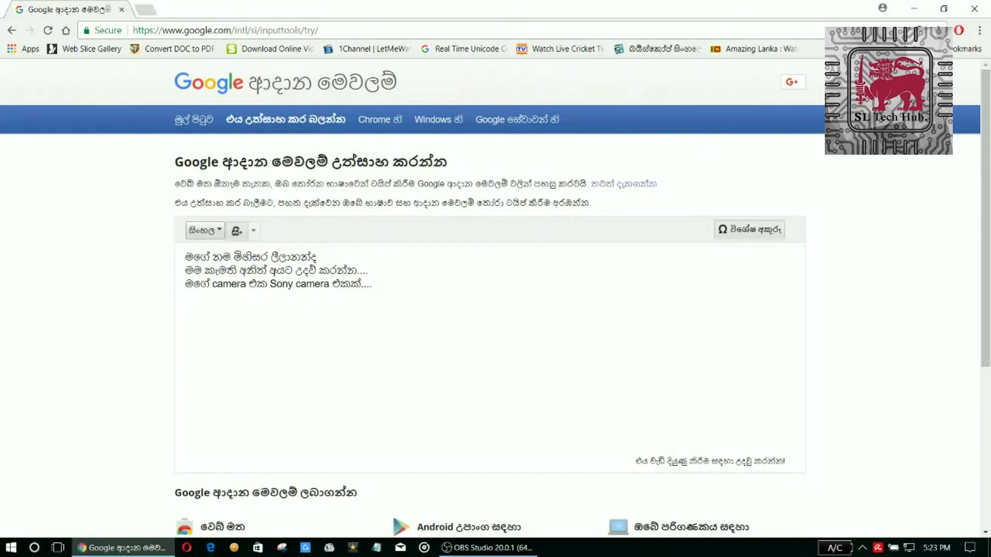
Select all three lines with Ctrl+A and copy them from the right-click menu.
{"action": "key", "text": "ctrl+a"}
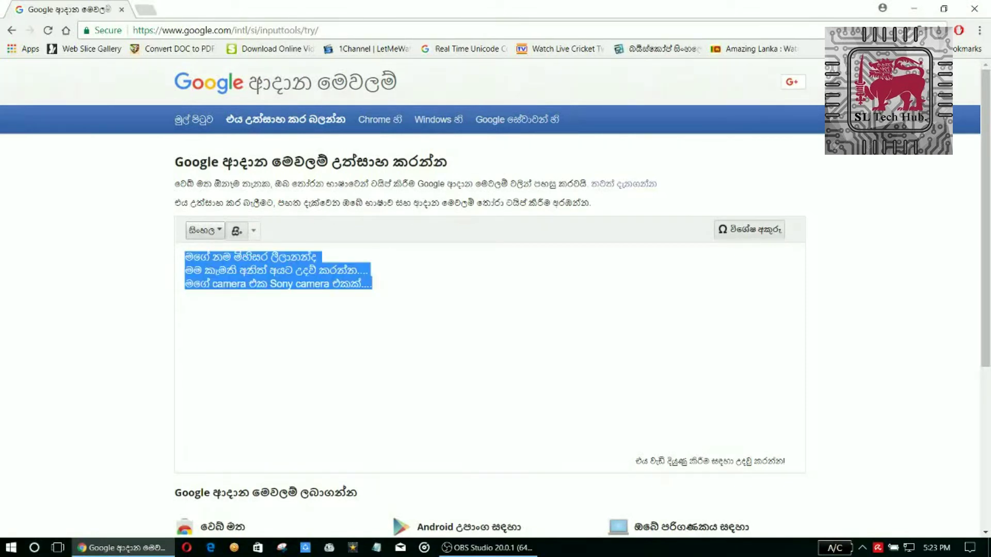
{"action": "left_click", "coordinate": [372, 284]}
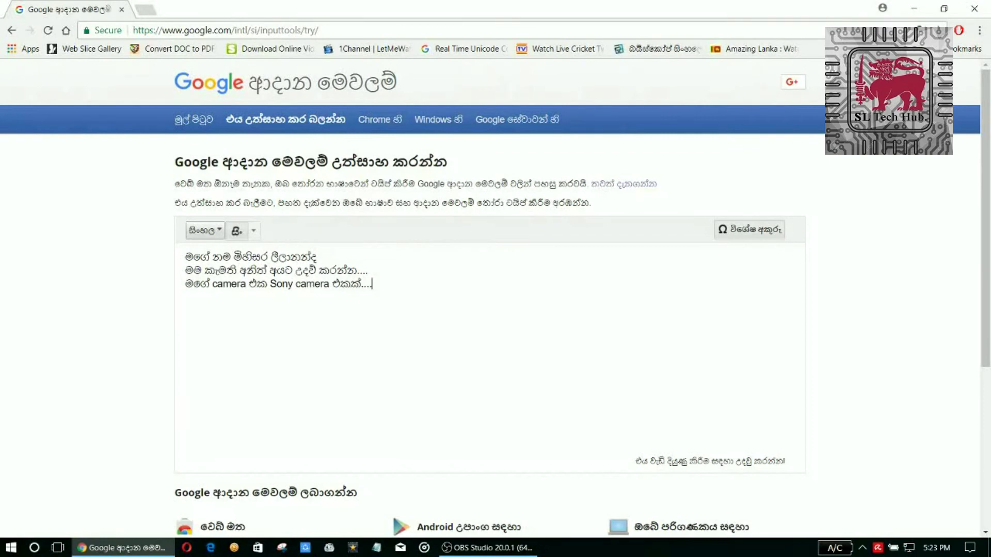
{"action": "key", "text": "ctrl+a"}
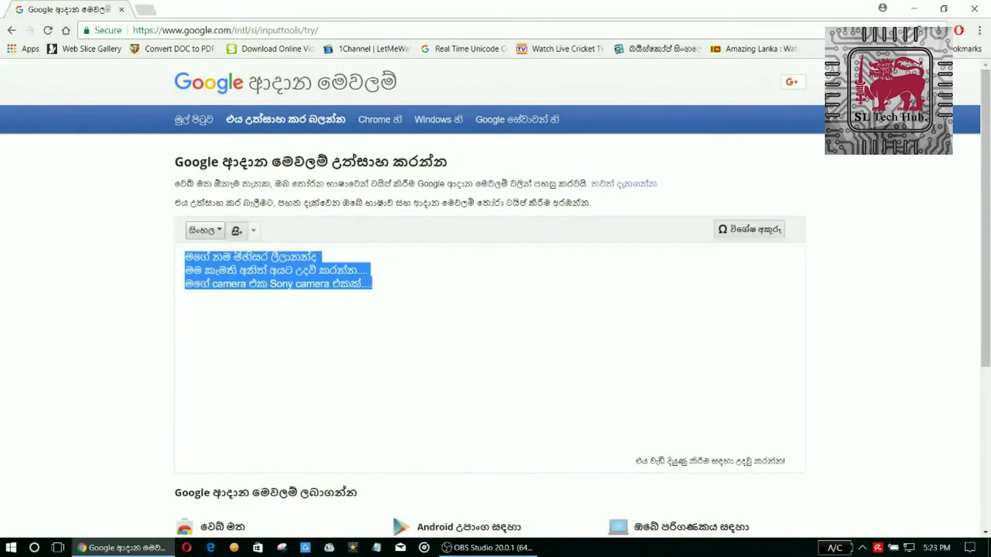
{"action": "right_click", "coordinate": [310, 267]}
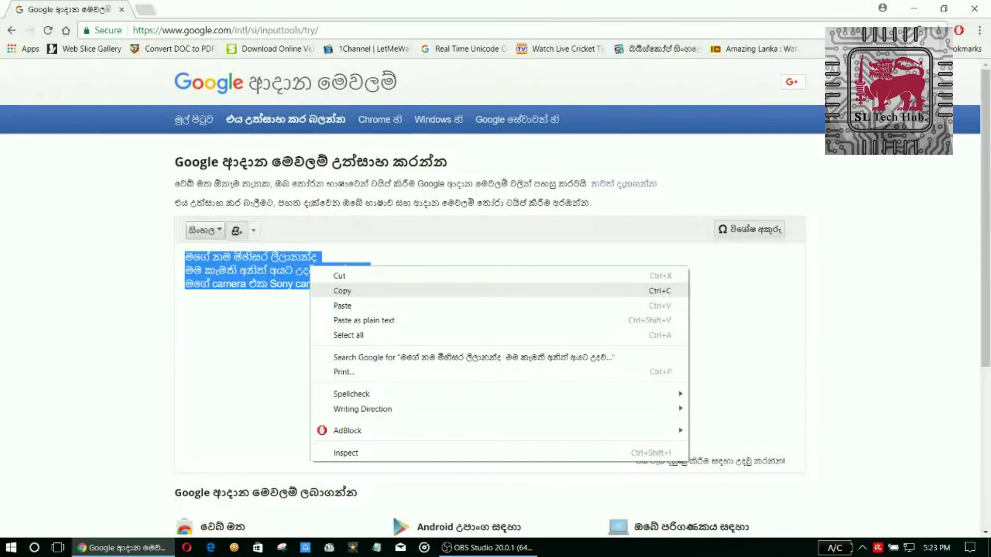
{"action": "left_click", "coordinate": [342, 290]}
Launch Microsoft Word with a blank document, then return to the Input Tools text.
{"action": "key", "text": "super"}
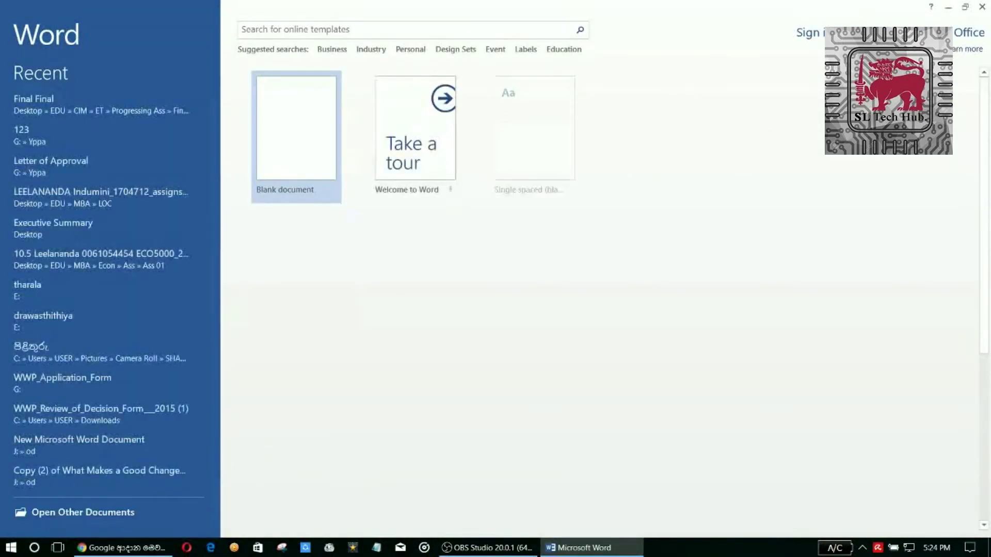
{"action": "key", "text": "Return"}
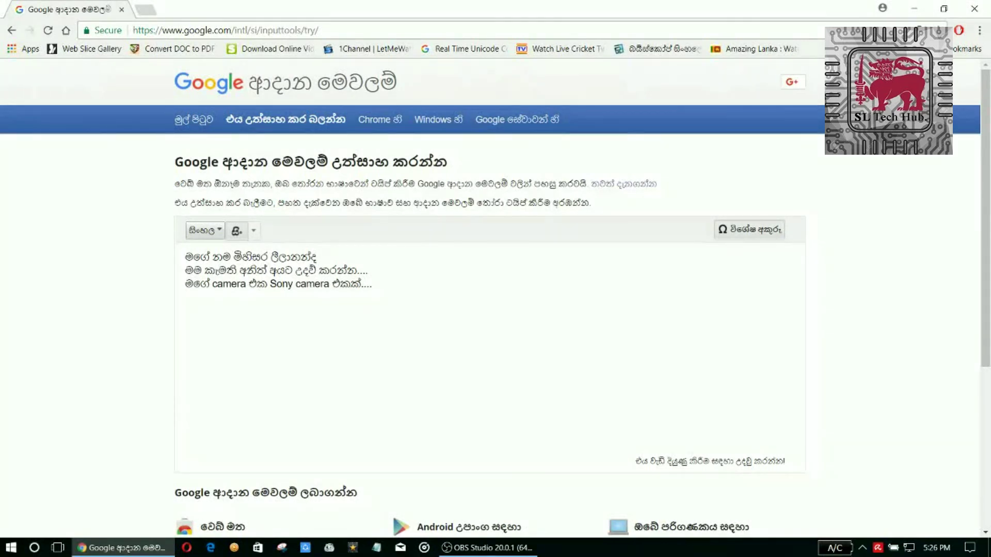
{"action": "scroll", "coordinate": [496, 291], "scroll_direction": "down", "scroll_amount": 1}
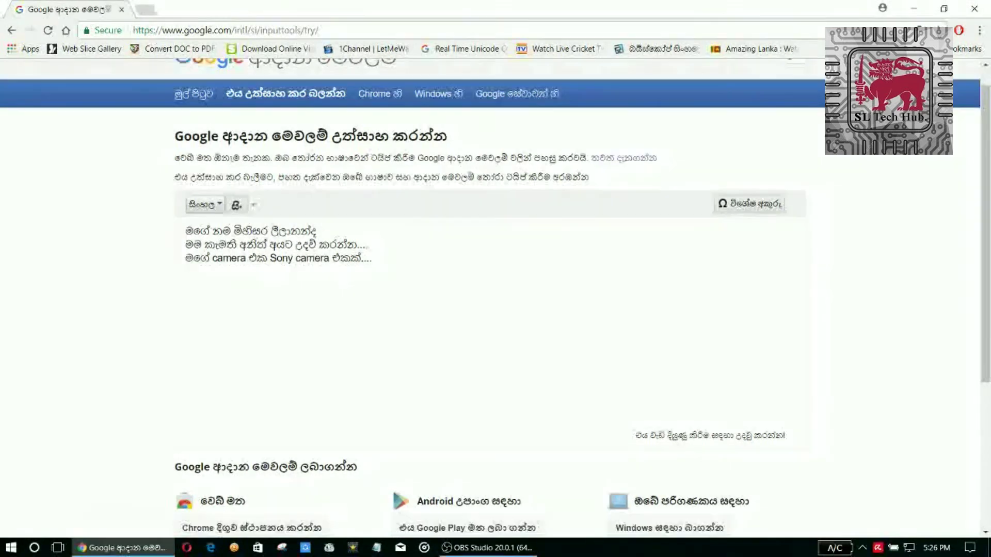